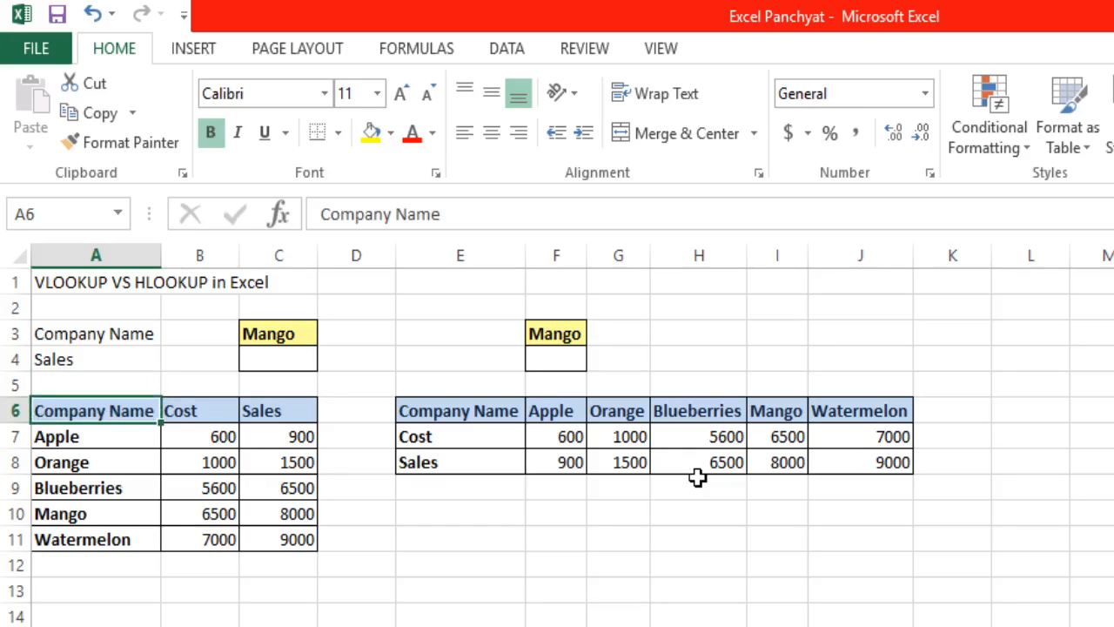
- Examine the vertical table's Company Name, Cost and Sales columns and the Company Name and Sales lookup area above it
key("Right")
key("Right")
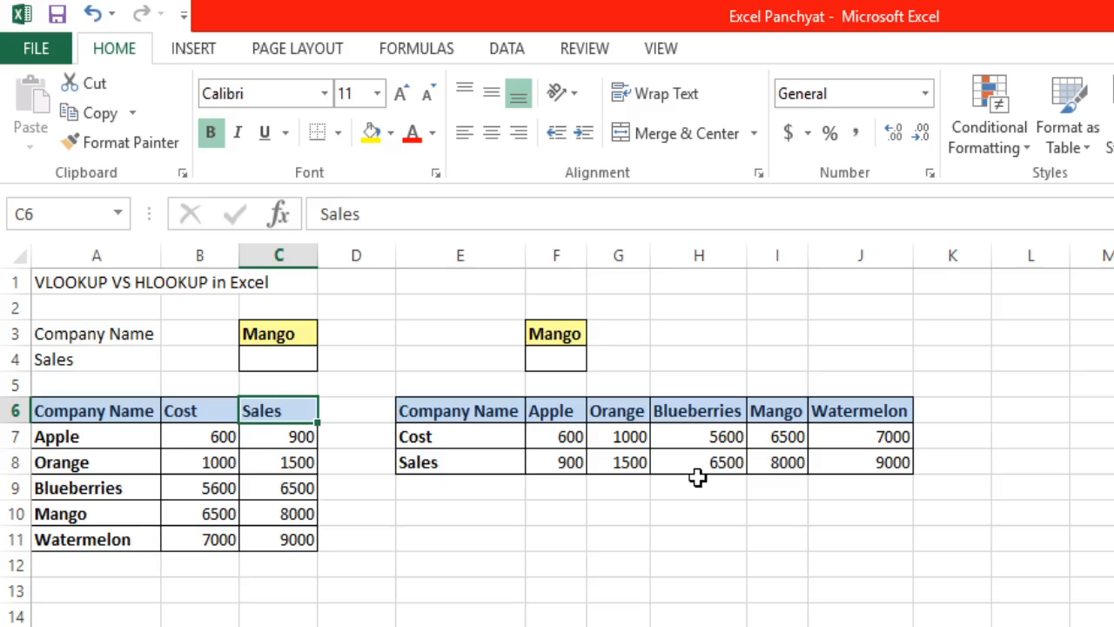
key("Left")
key("Down")
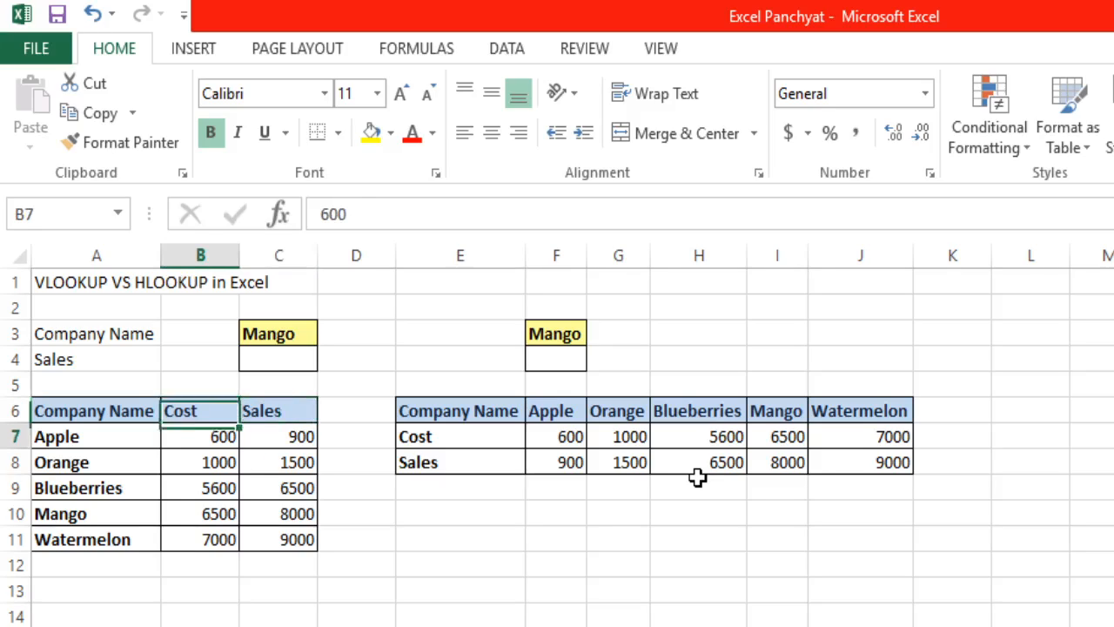
key("Left")
key("Down")
key("Up")
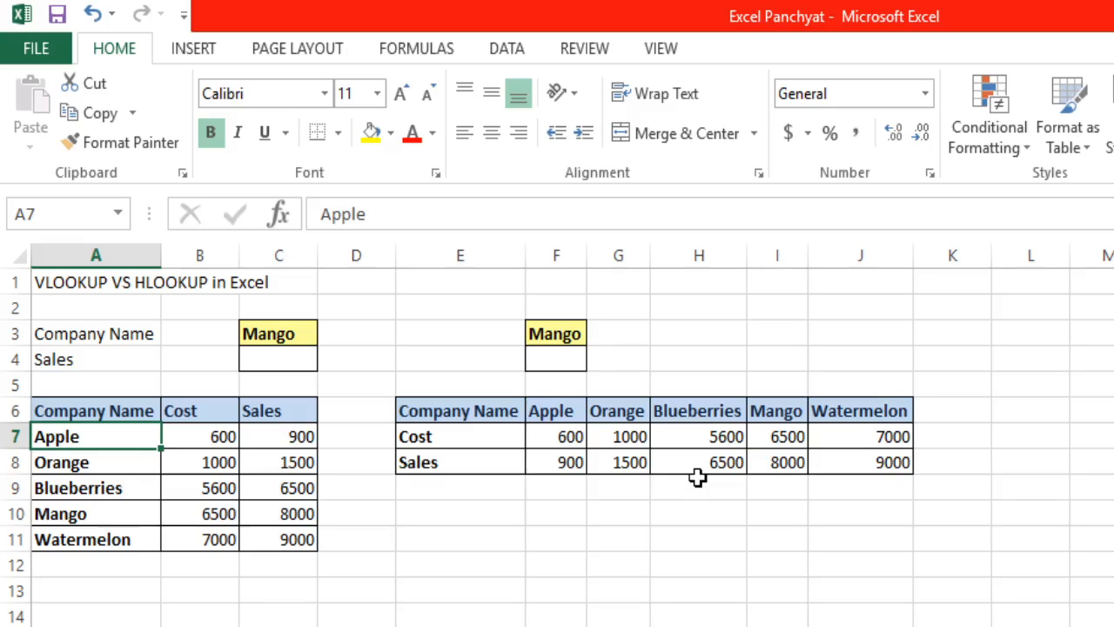
key("Up")
key("Up")
key("Up")
key("Up")
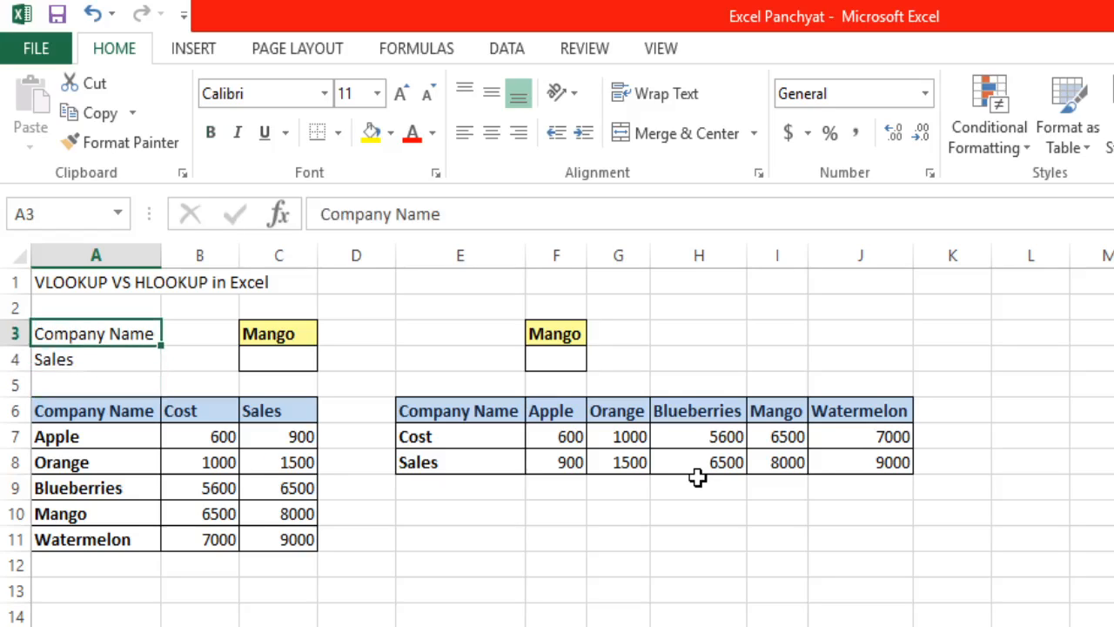
key("Right")
key("Left")
key("Right")
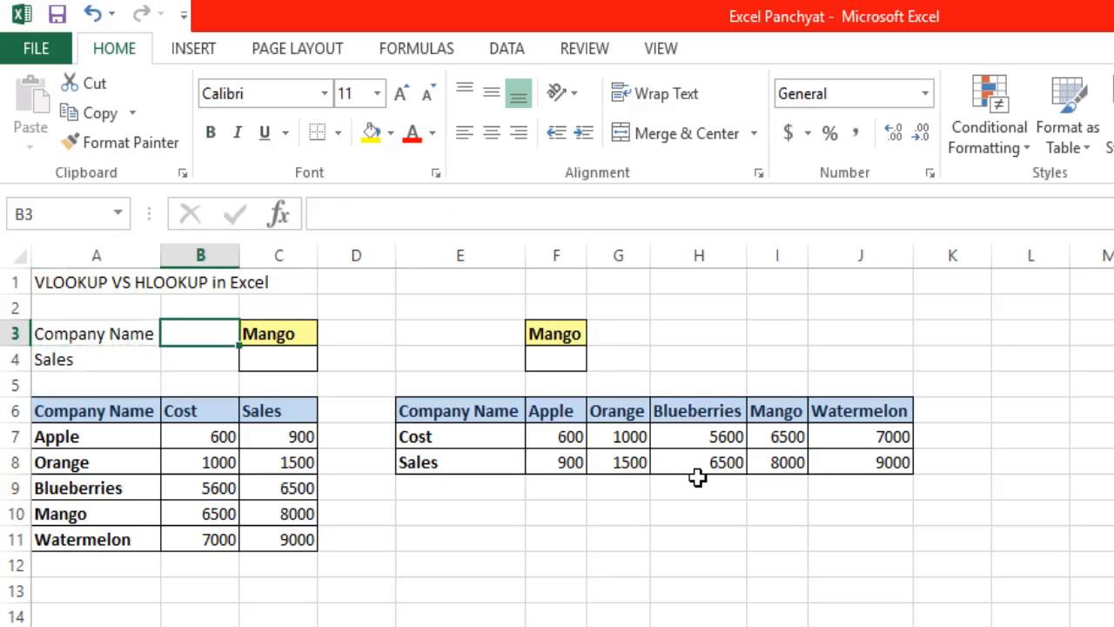
key("Right")
key("Down")
key("Left")
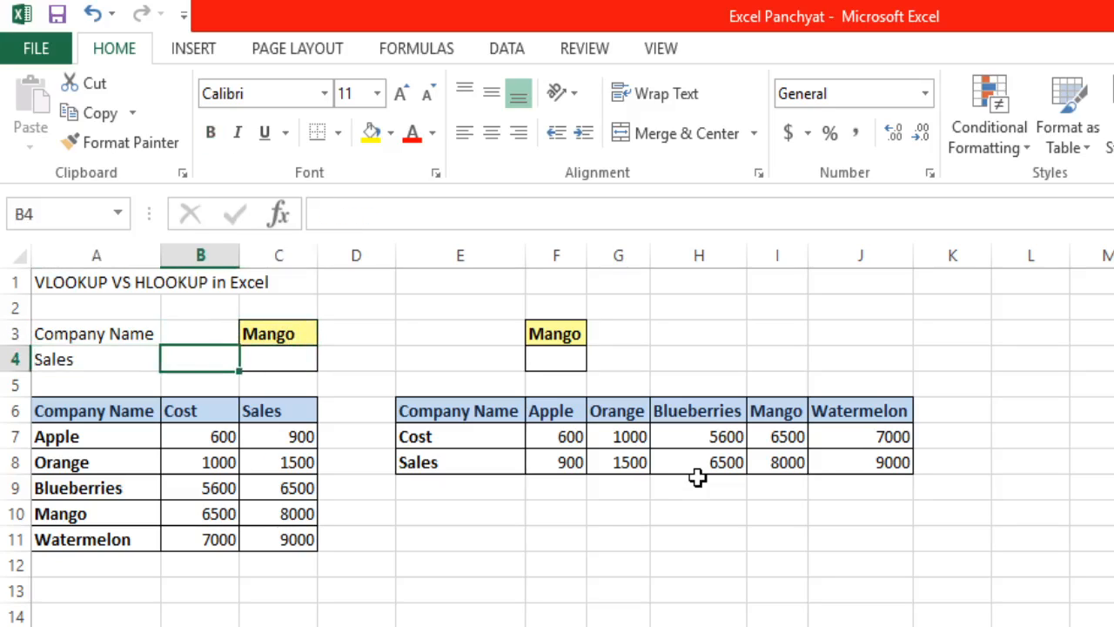
- Start a VLOOKUP formula in cell C4 with C3 as the lookup value
key("Right")
key("Up")
key("Down")
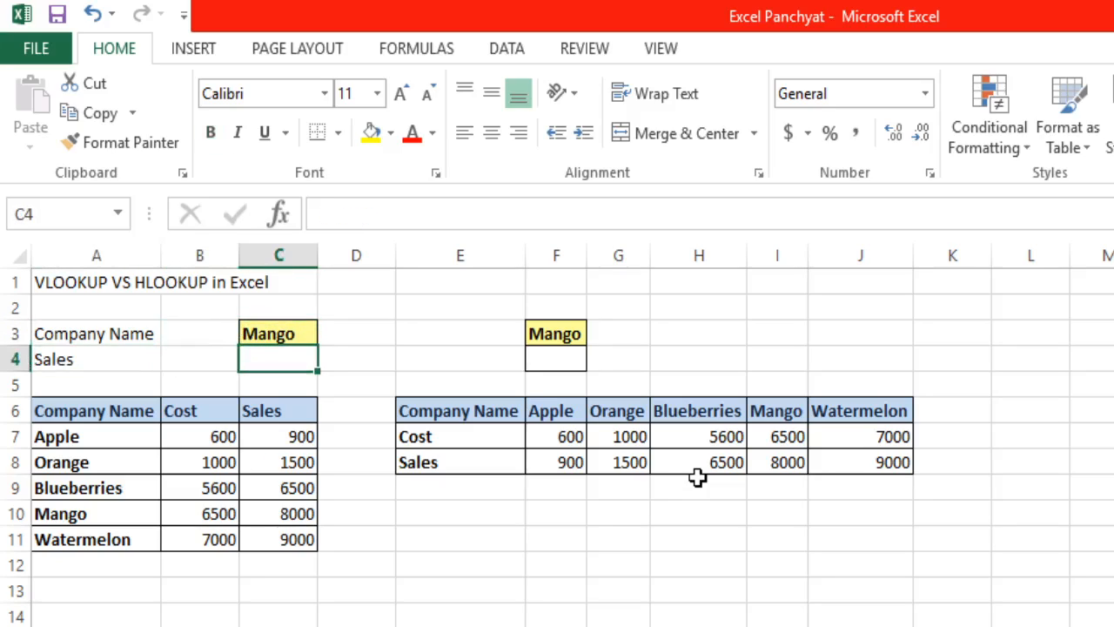
type("=v")
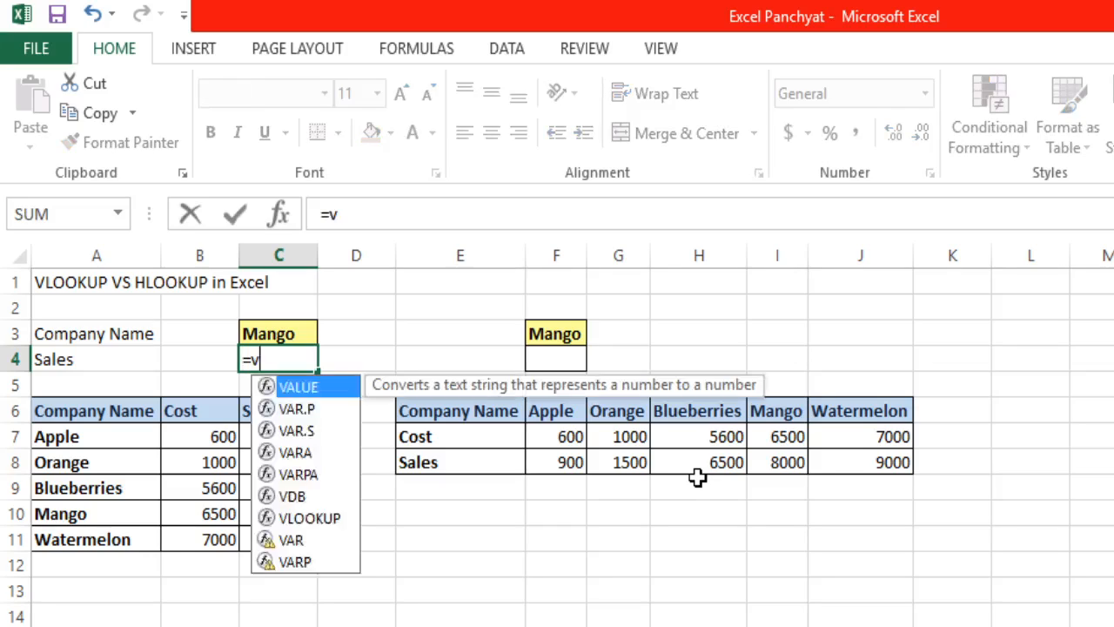
type("l")
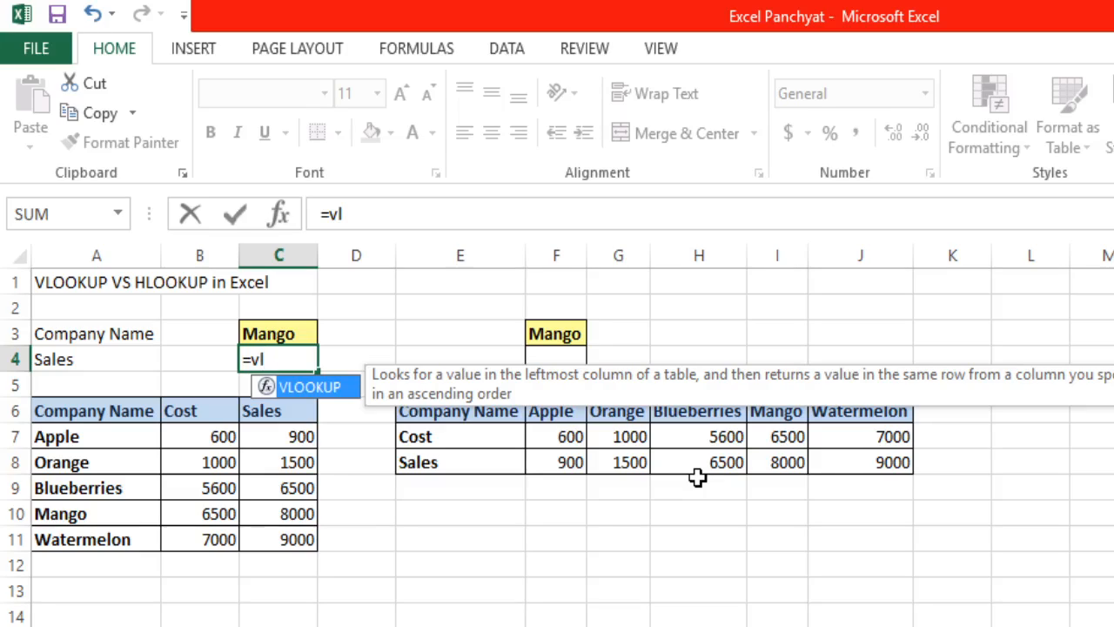
key("Tab")
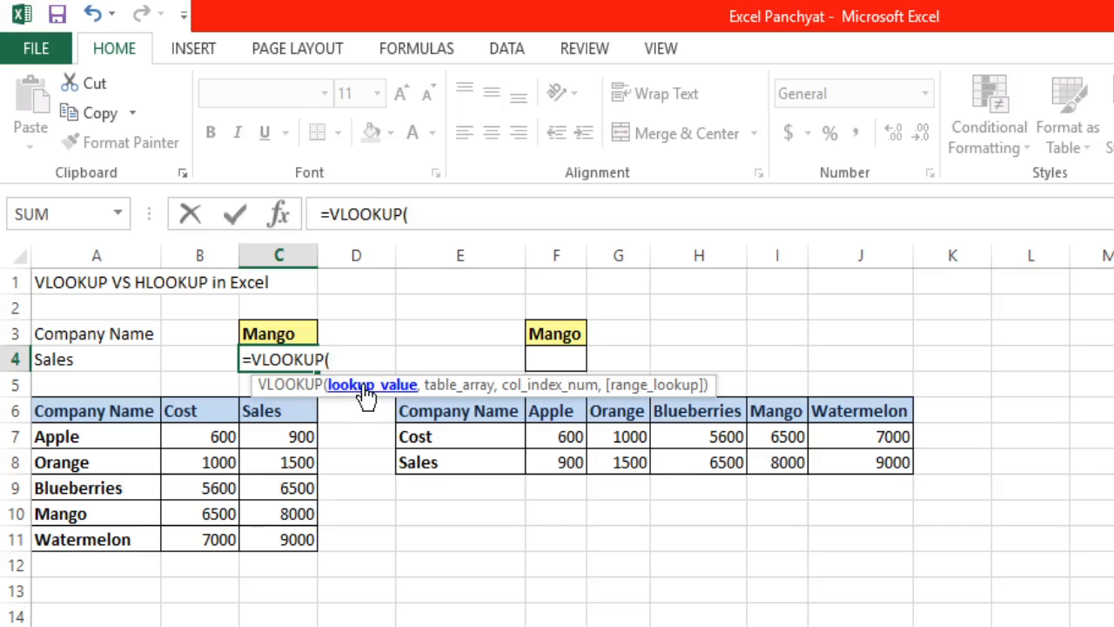
key("Up")
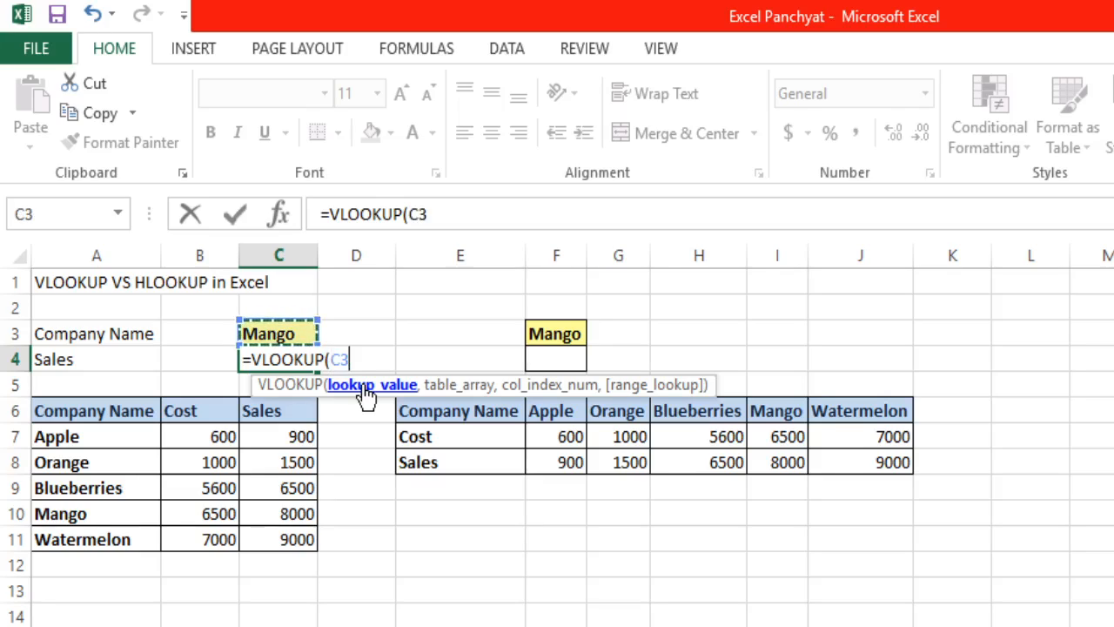
type(",")
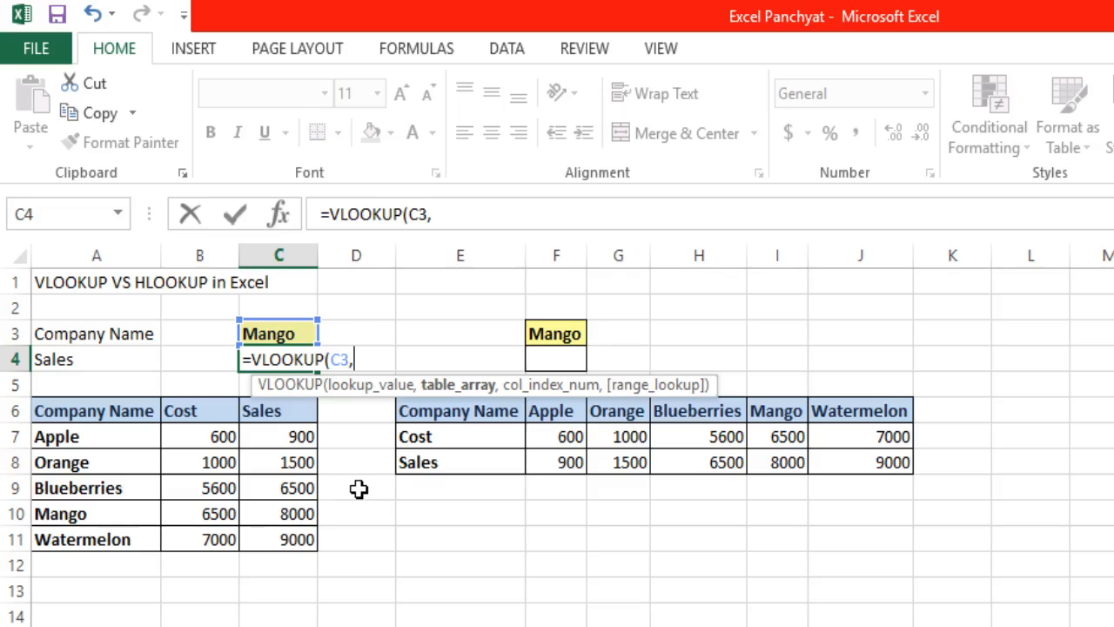
- Add the vertical table as the absolute table array $A$6:$C$11 and set the column index to 3
key("Down")
key("Down")
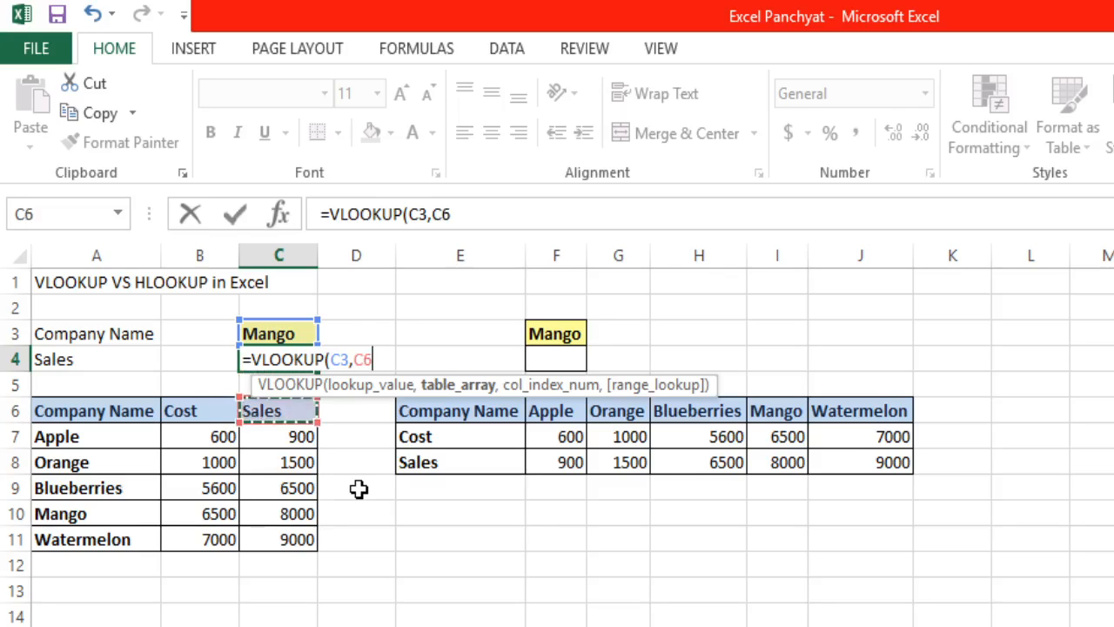
key("Left")
key("Left")
key("shift+Right")
key("shift+Right")
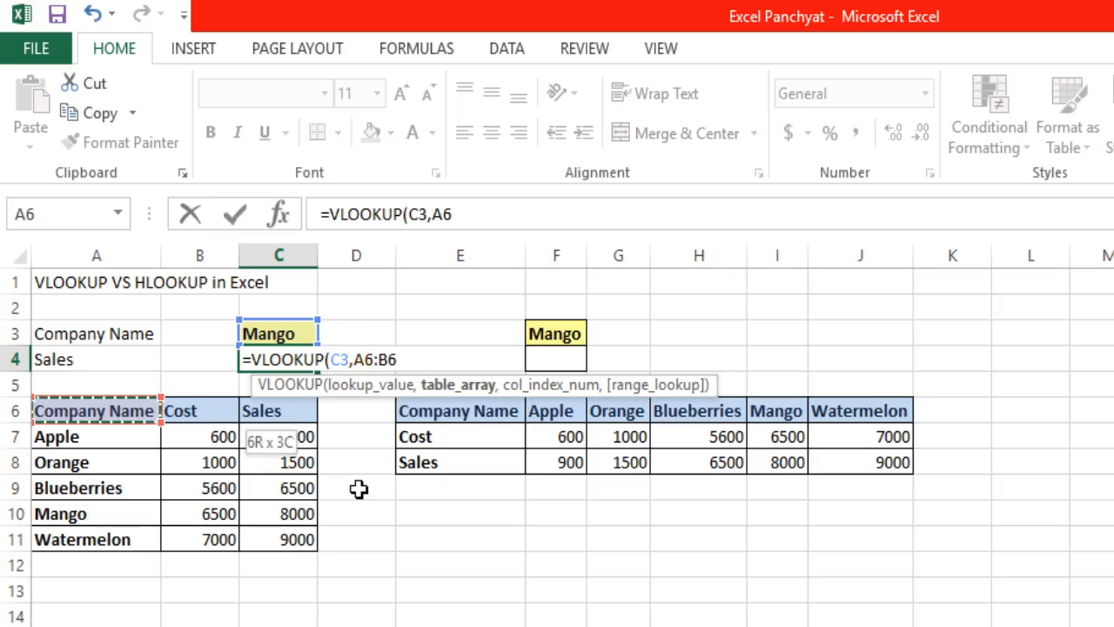
key("ctrl+shift+Down")
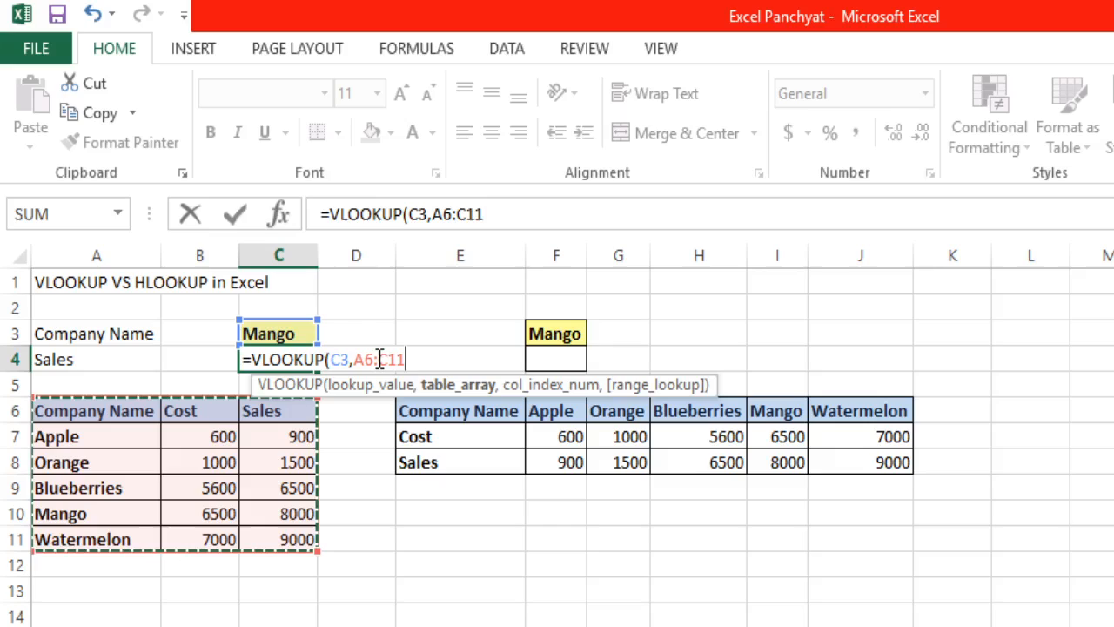
key("F4")
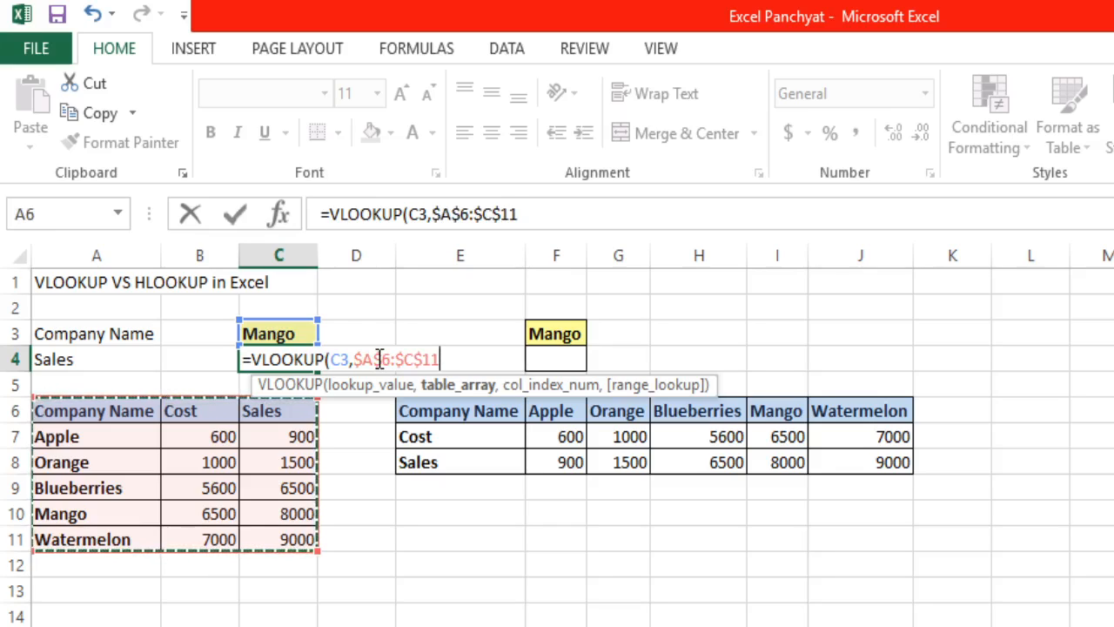
type(",")
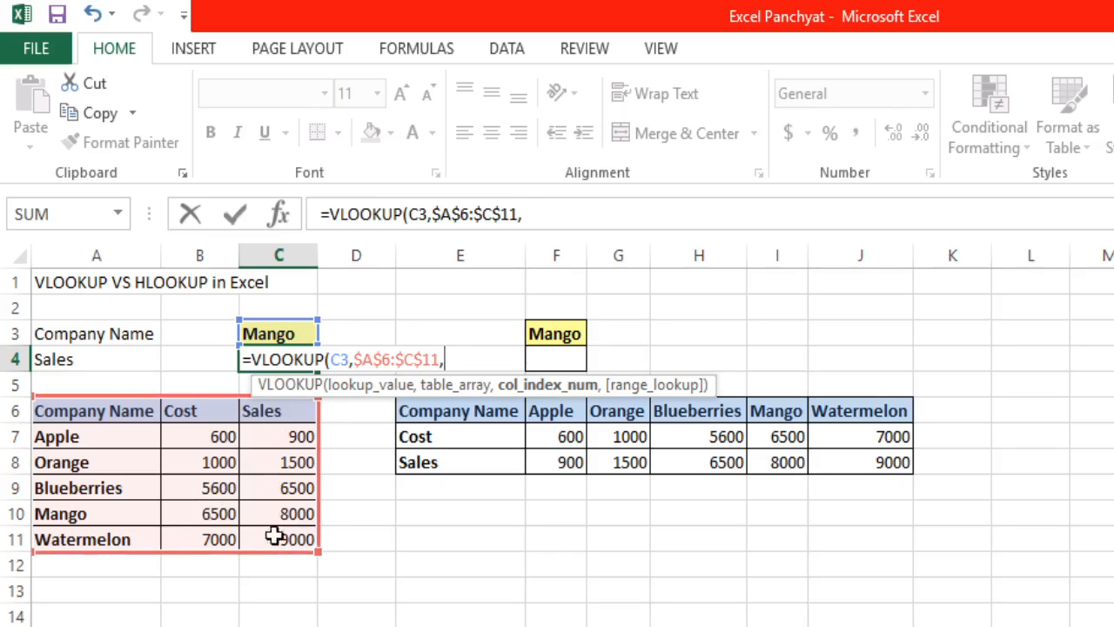
type("3,")
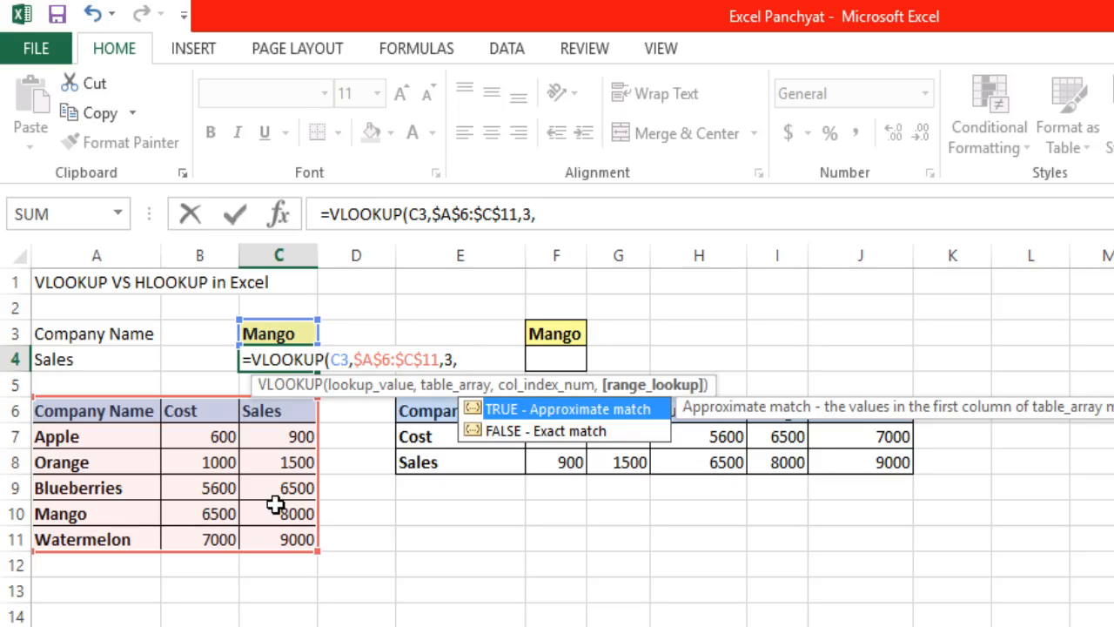
type("false")
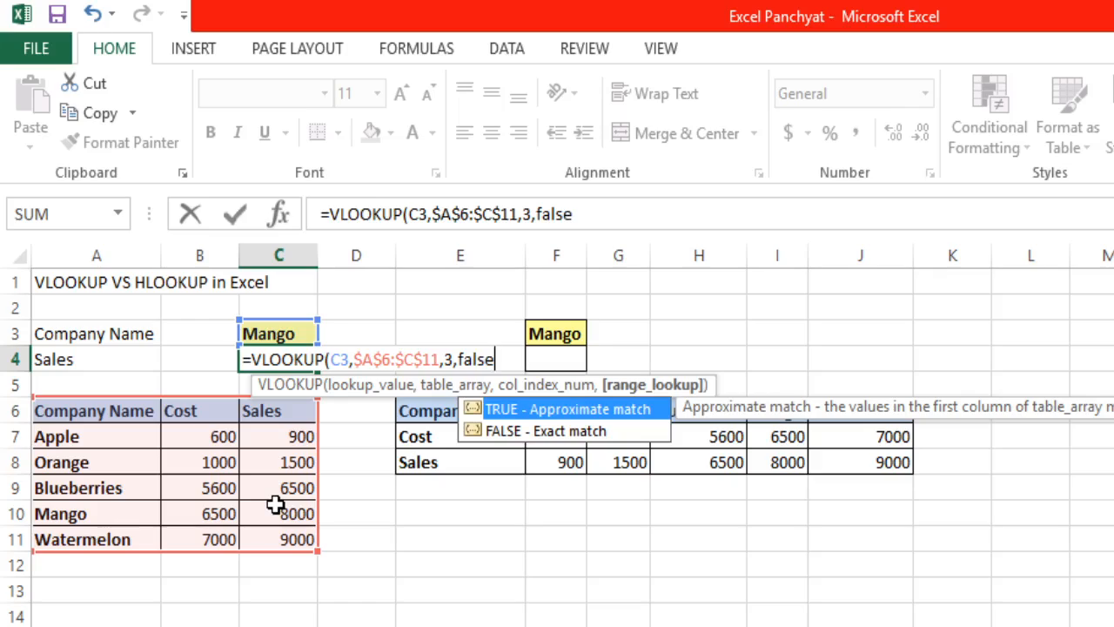
key("BackSpace")
key("BackSpace")
key("BackSpace")
key("BackSpace")
key("BackSpace")
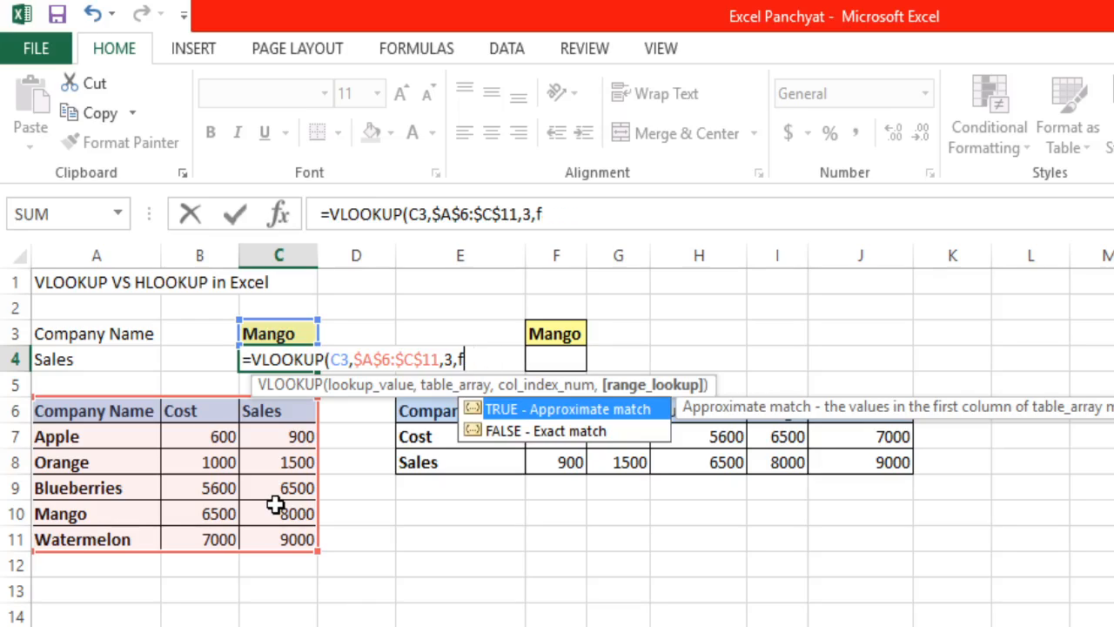
- Complete the VLOOKUP in C4 with 0 as the range lookup for an exact match
type("0")
key("Return")
key("Up")
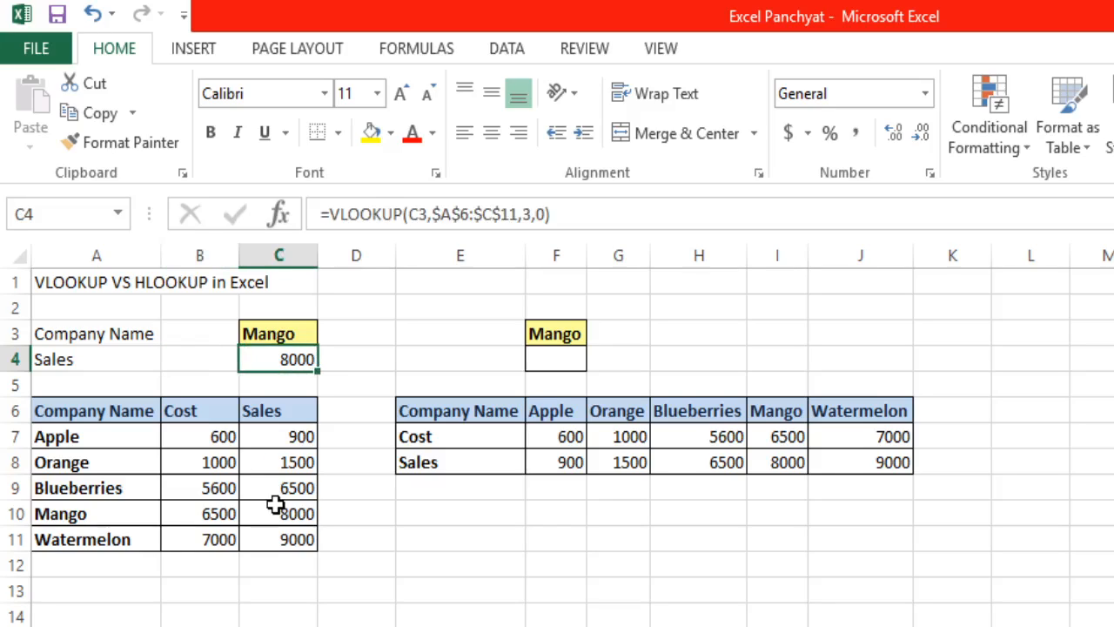
- Review the Sales lookup in C4 alongside the Mango lookup cells above the horizontal table
key("Down")
key("Up")
key("Left")
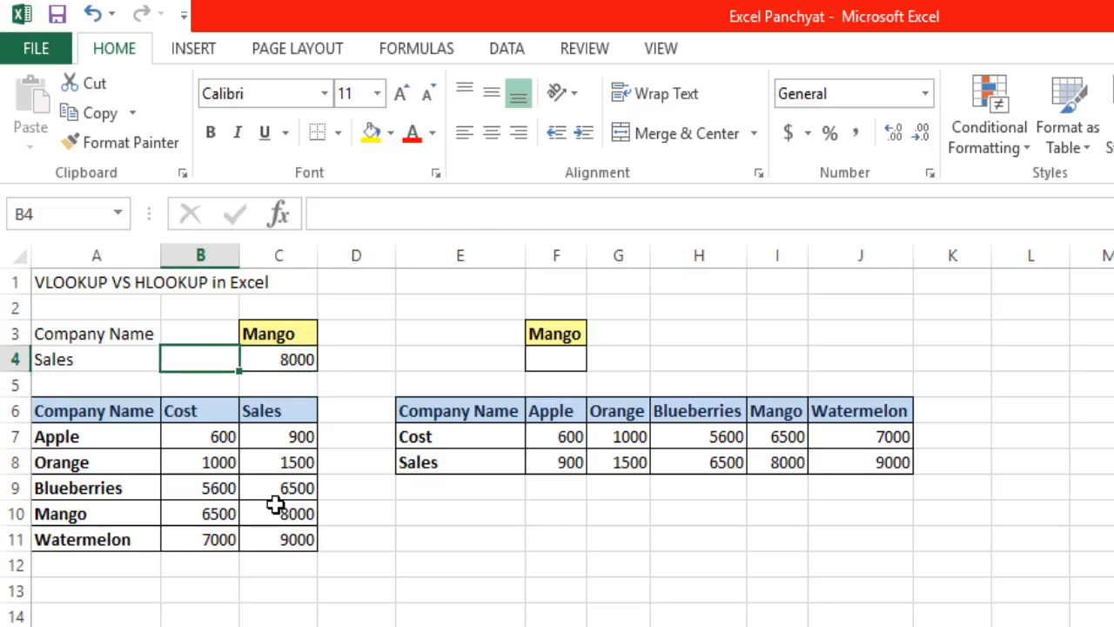
key("Right")
key("Down")
key("Down")
key("Down")
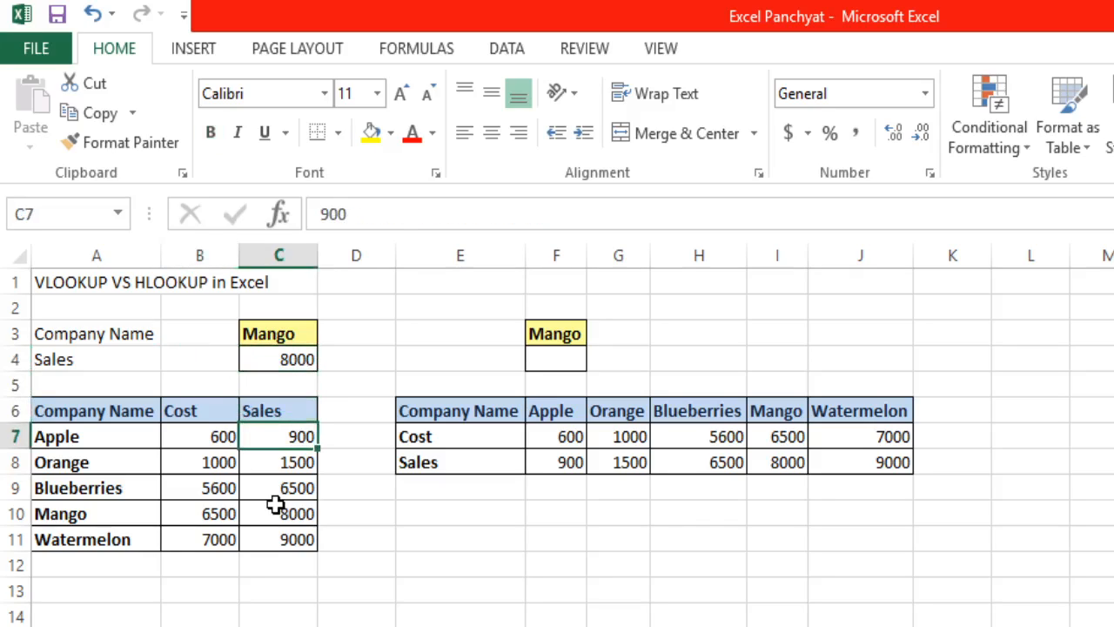
key("Up")
key("Right")
key("Right")
key("Up")
key("Right")
key("Up")
key("Left")
key("Left")
key("Left")
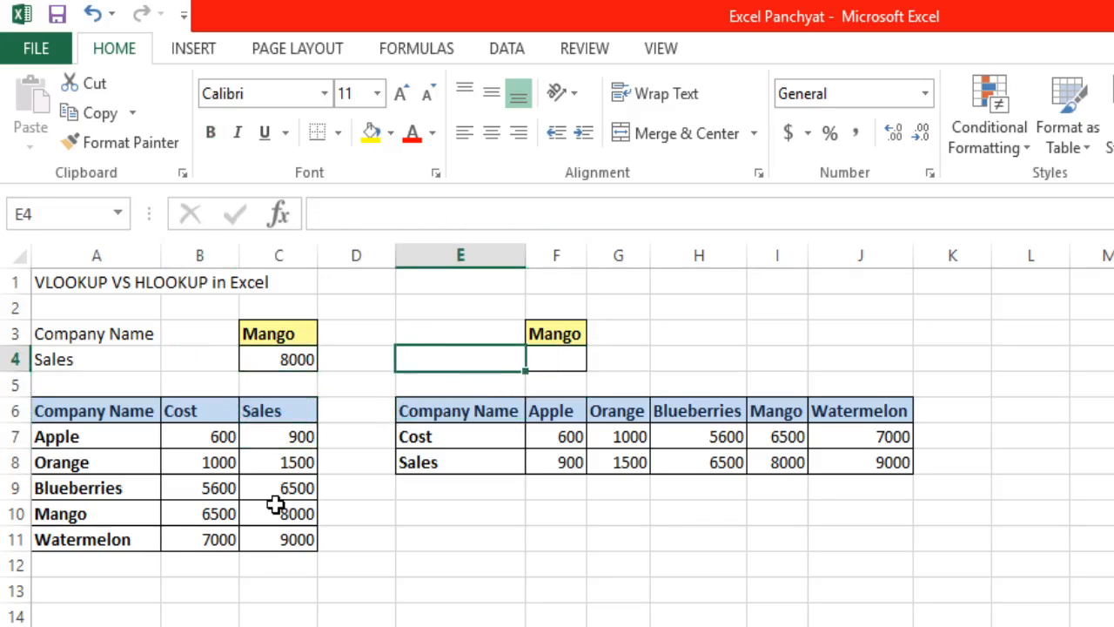
key("Right")
key("Right")
key("Right")
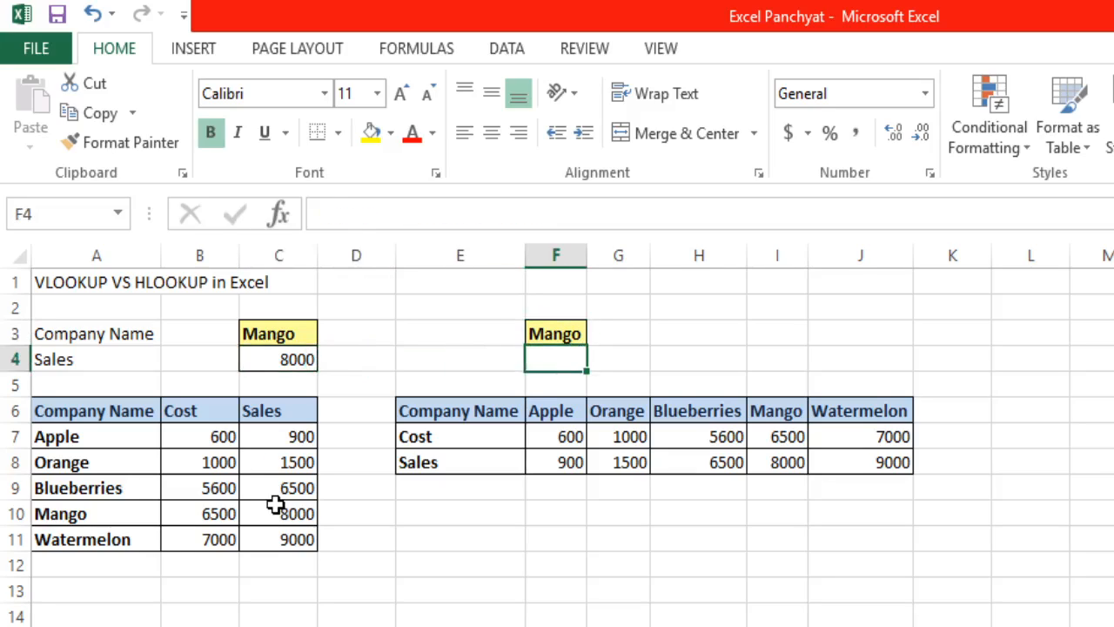
key("Down")
key("Down")
key("Left")
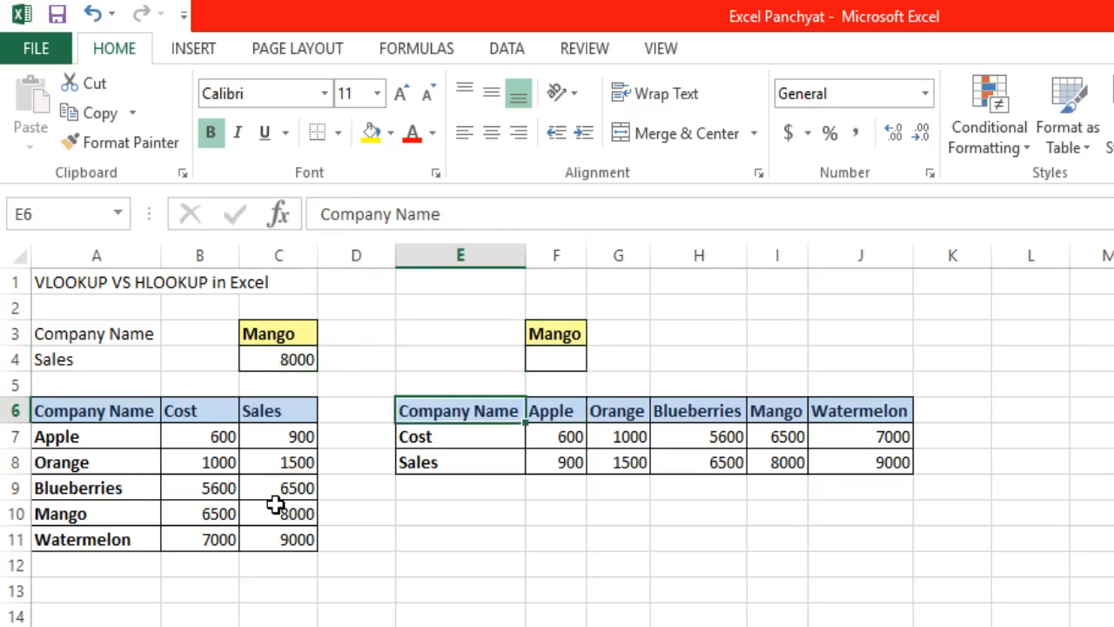
key("Up")
key("Up")
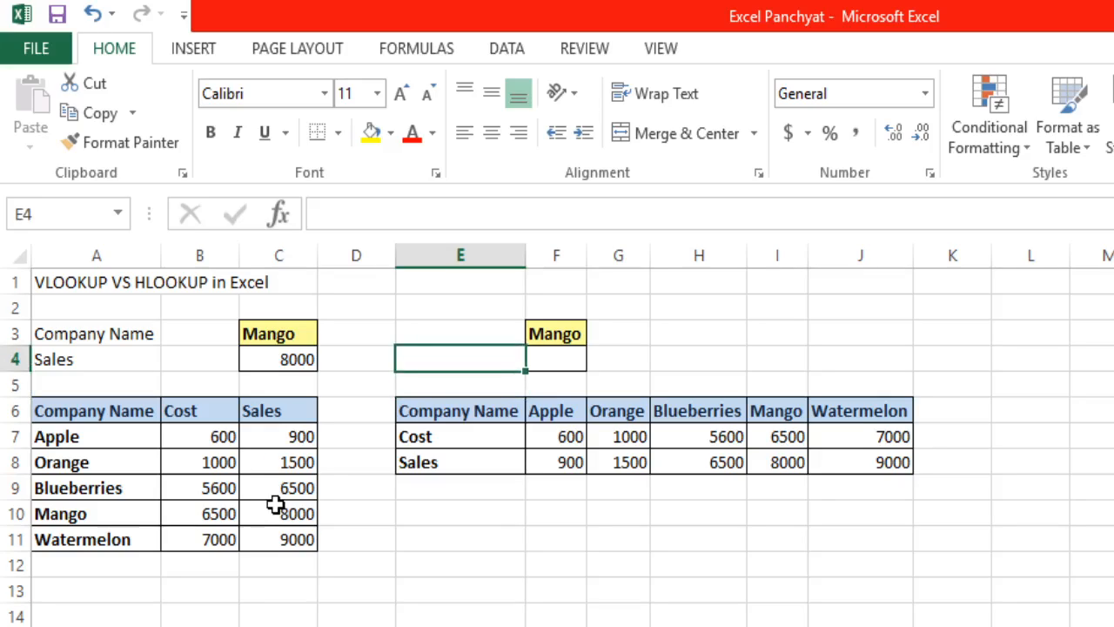
key("Right")
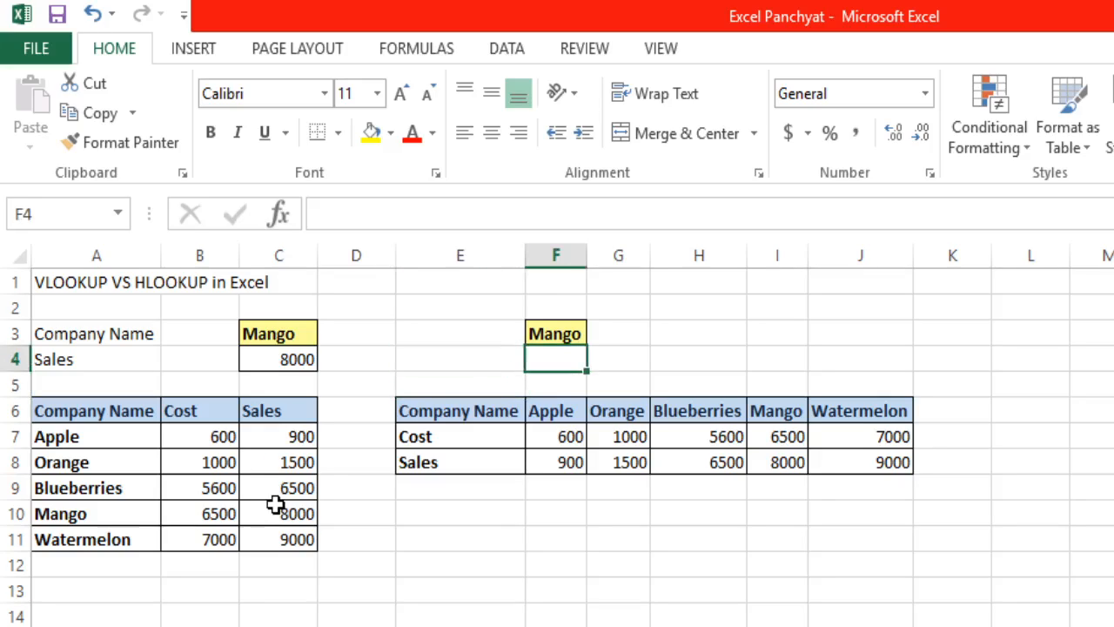
key("Left")
key("Left")
key("Left")
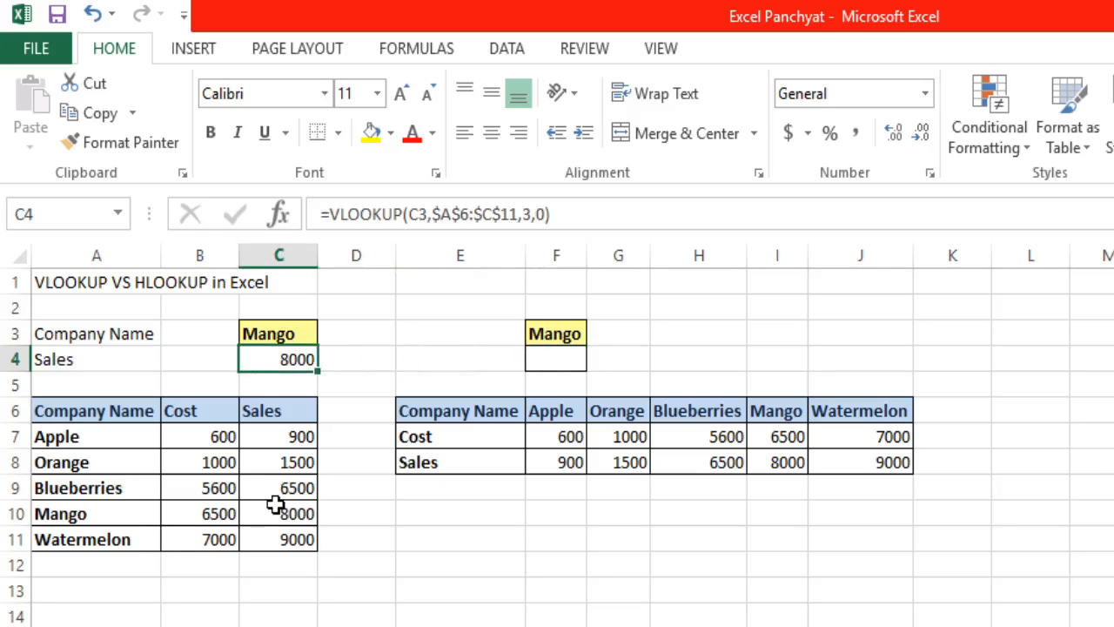
- Compare the header row of the vertical table with the layout of the horizontal table
key("Down")
key("Down")
key("Left")
key("Left")
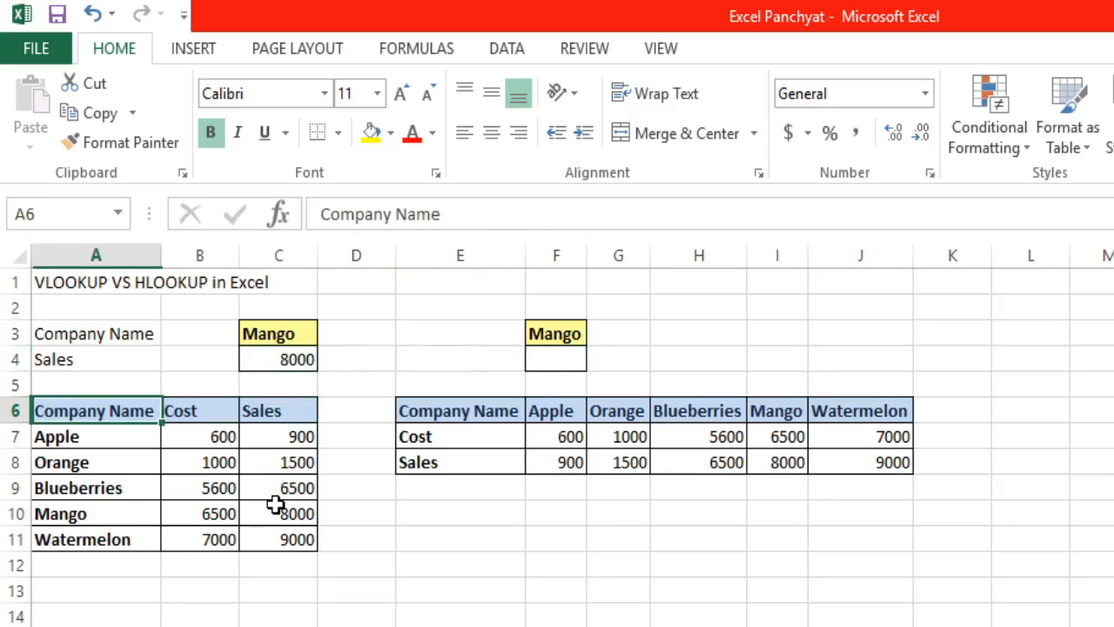
key("Right")
key("Right")
key("Right")
key("Right")
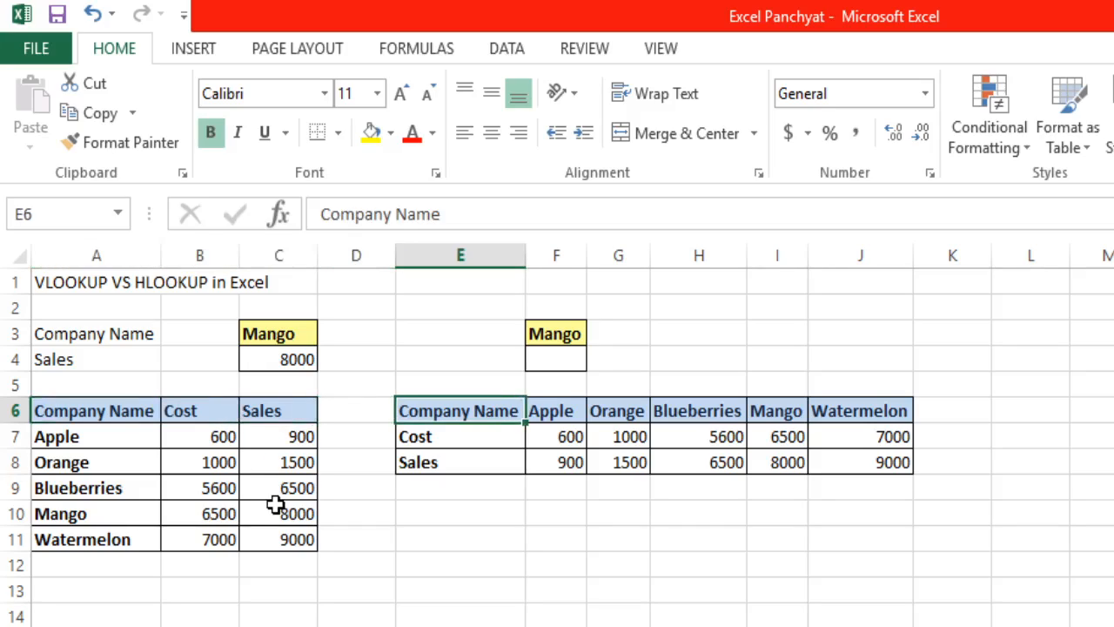
key("Left")
key("Left")
key("Right")
key("Right")
- Copy the whole vertical company table A6:C11, including its header row
key("Left")
key("Left")
key("Left")
key("Left")
key("ctrl+shift+Right")
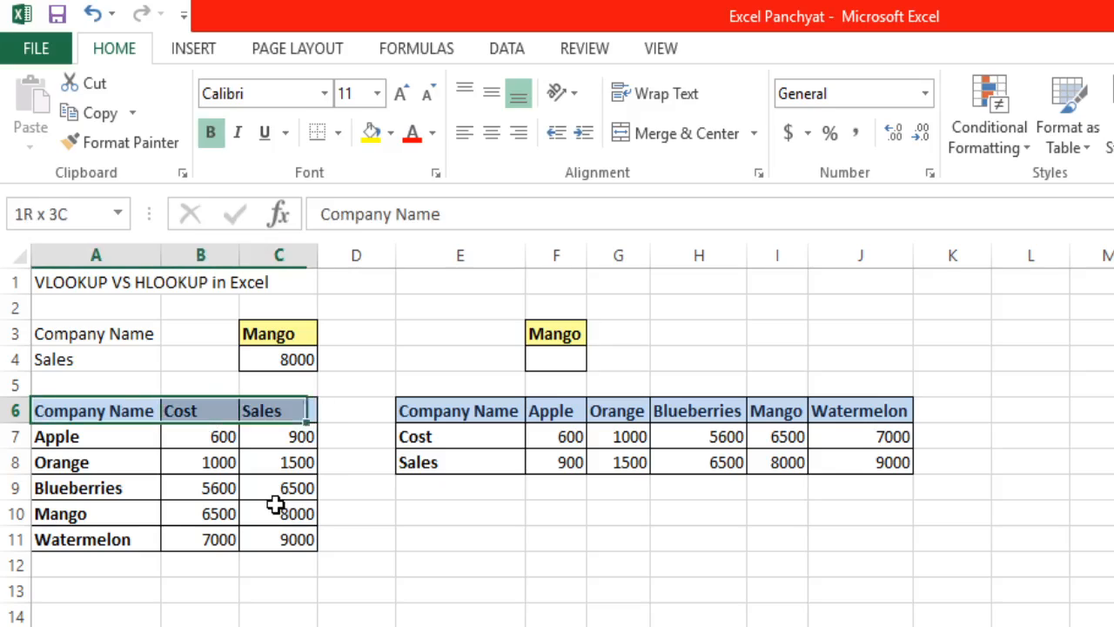
key("ctrl+shift+Down")
key("ctrl+c")
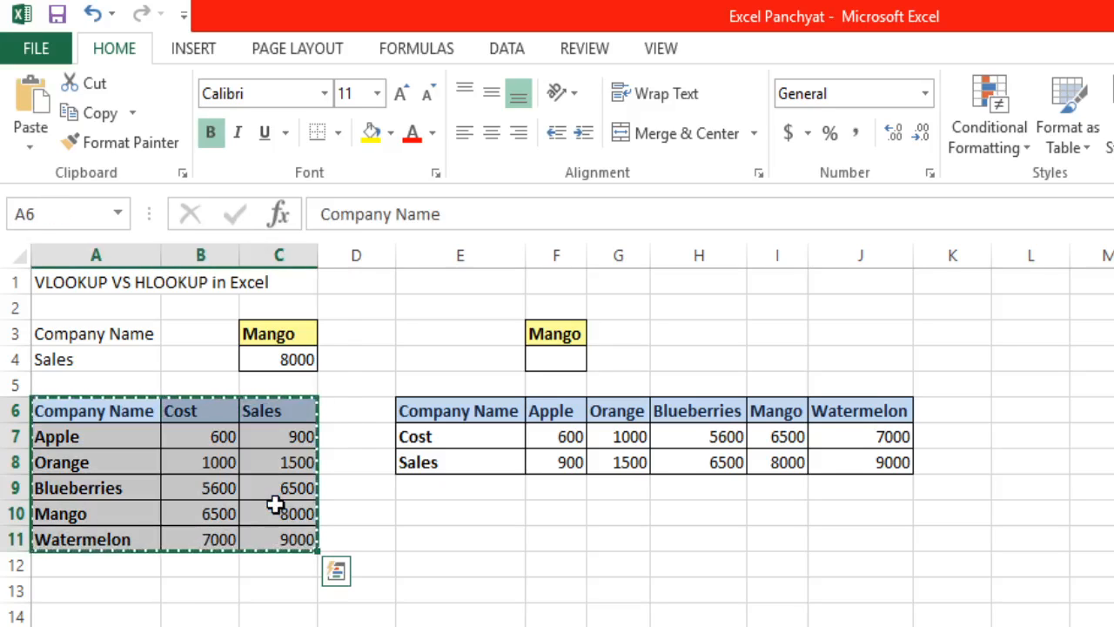
- Paste the copied table at E10 below the horizontal table using Paste Special with Transpose, and clear the copy selection
key("Down")
key("Down")
key("Right")
key("Right")
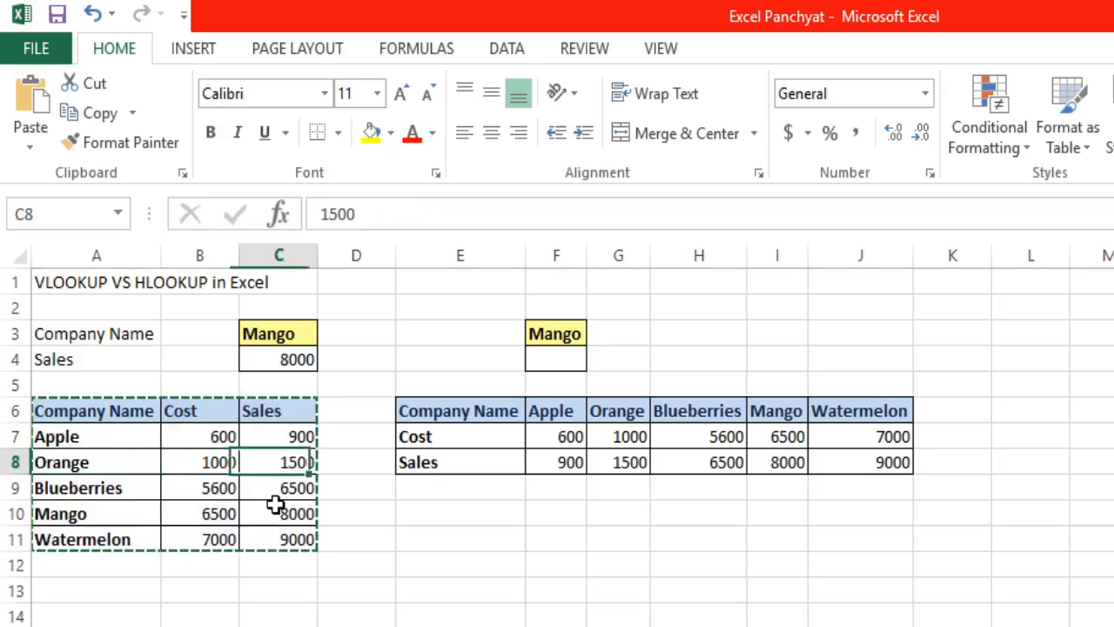
key("Right")
key("Down")
key("Right")
key("Down")
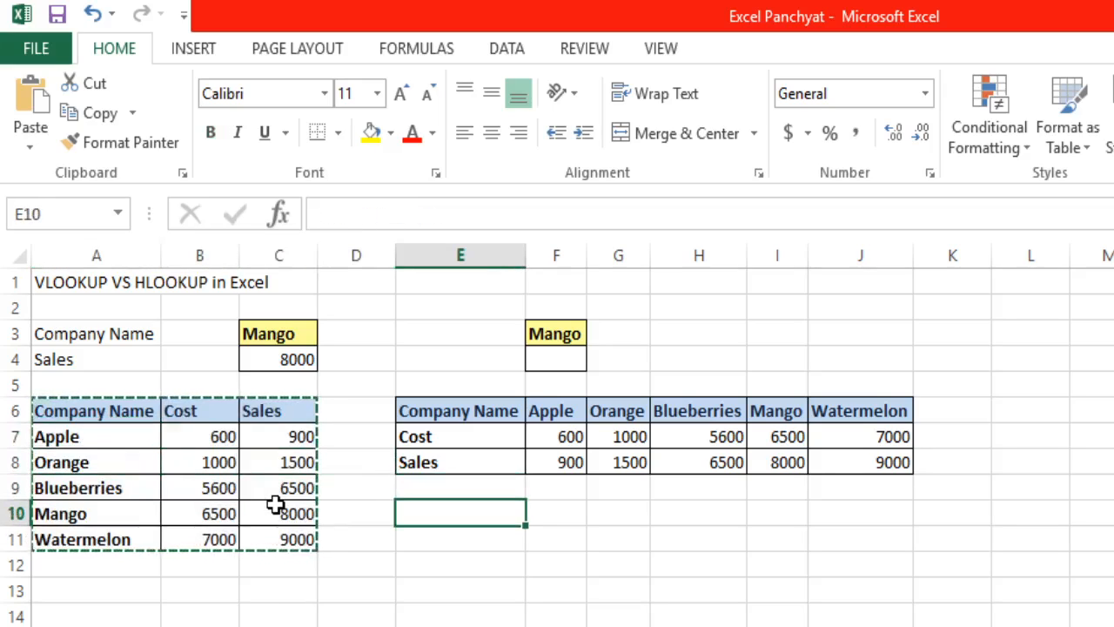
right_click(428, 513)
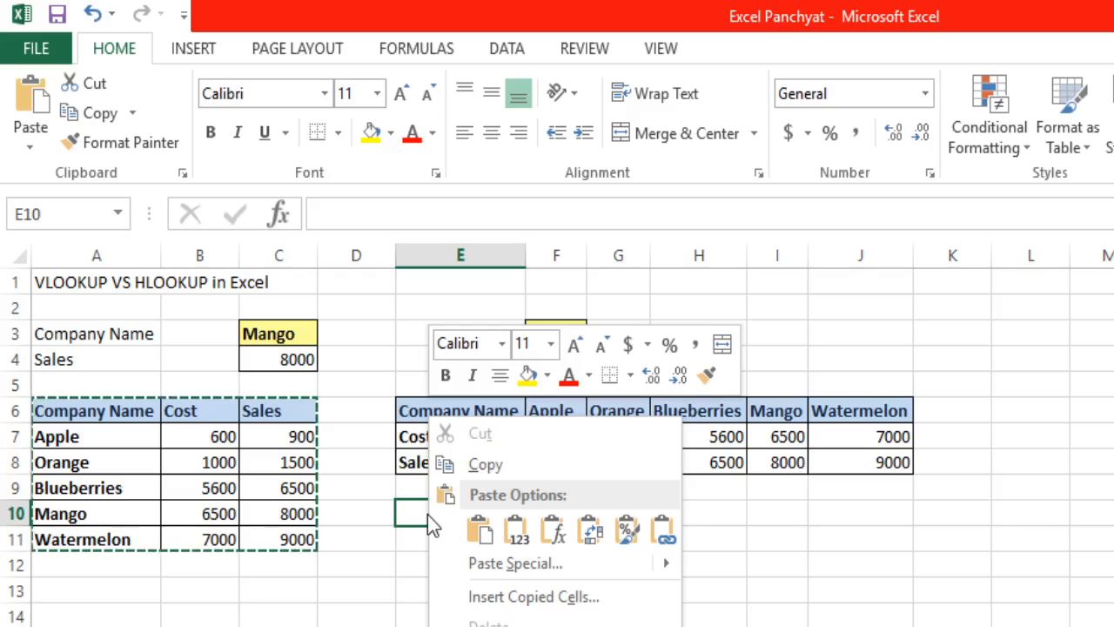
mouse_move(503, 574)
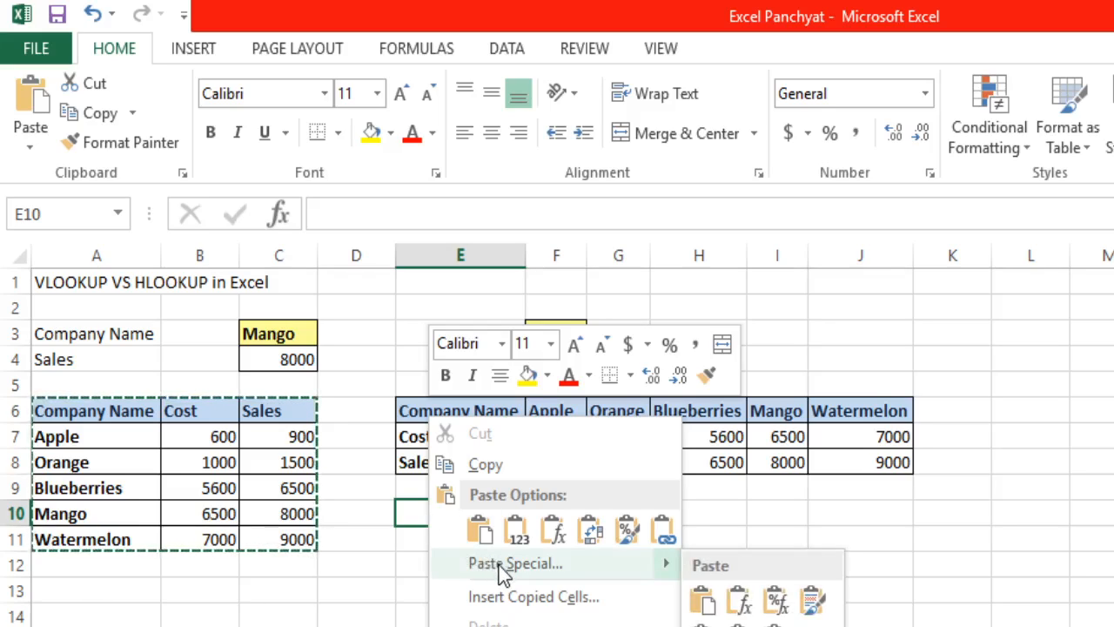
left_click(499, 564)
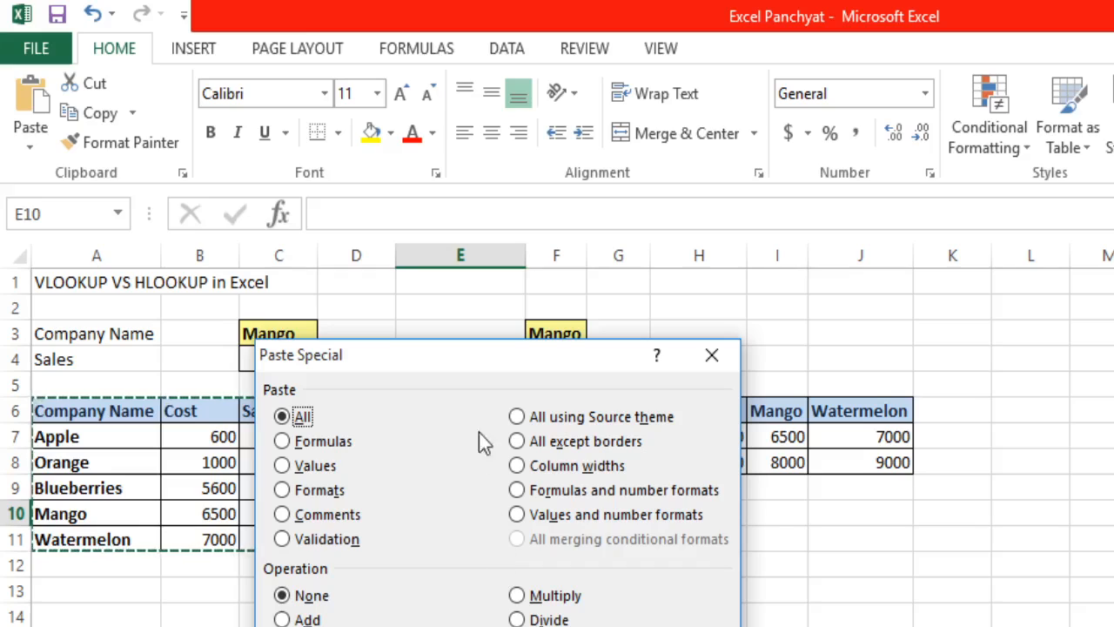
left_click_drag(466, 355, 452, 246)
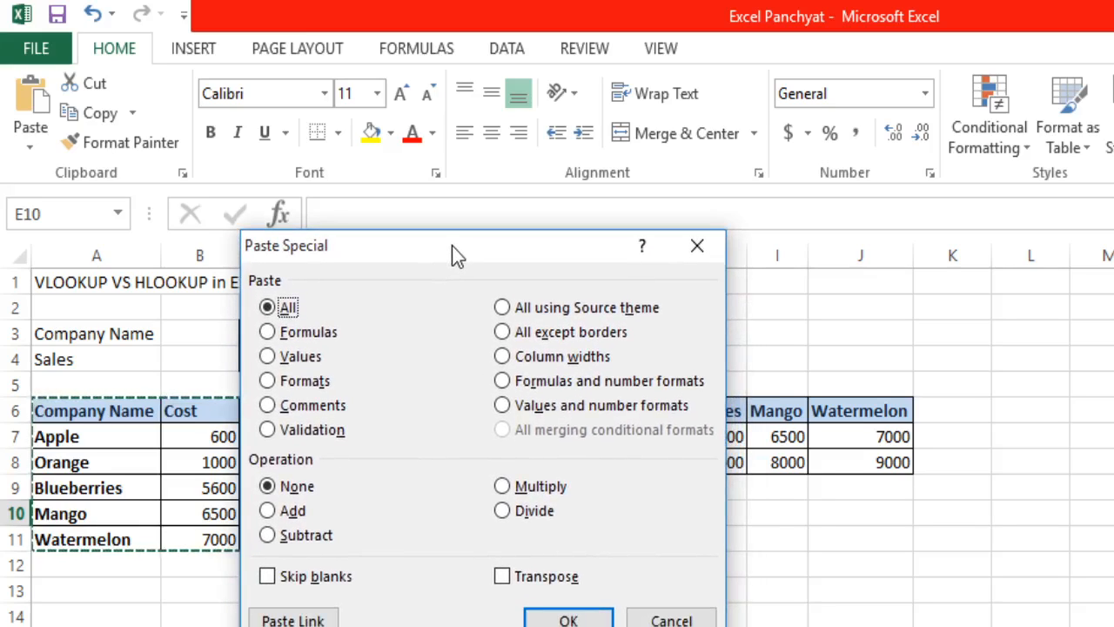
left_click(503, 576)
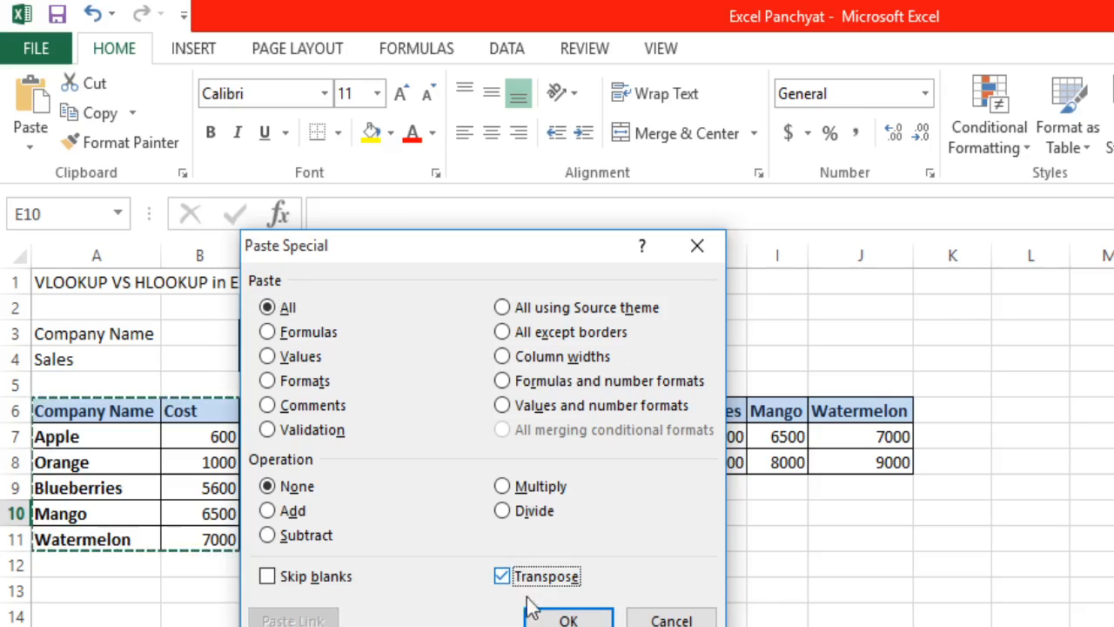
left_click(561, 619)
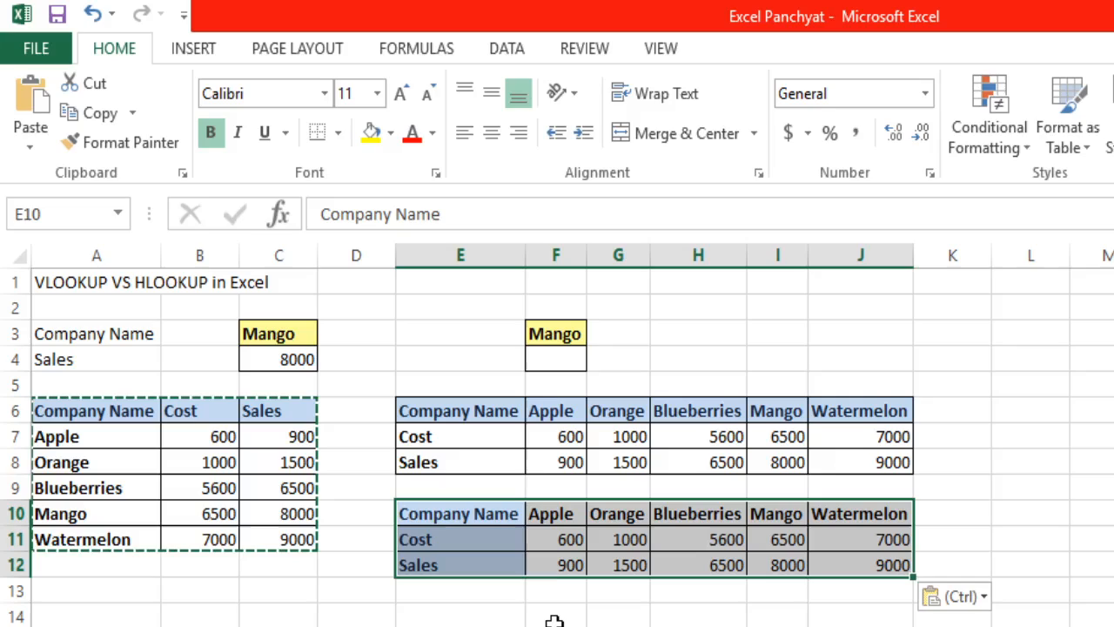
key("Escape")
key("Down")
key("Up")
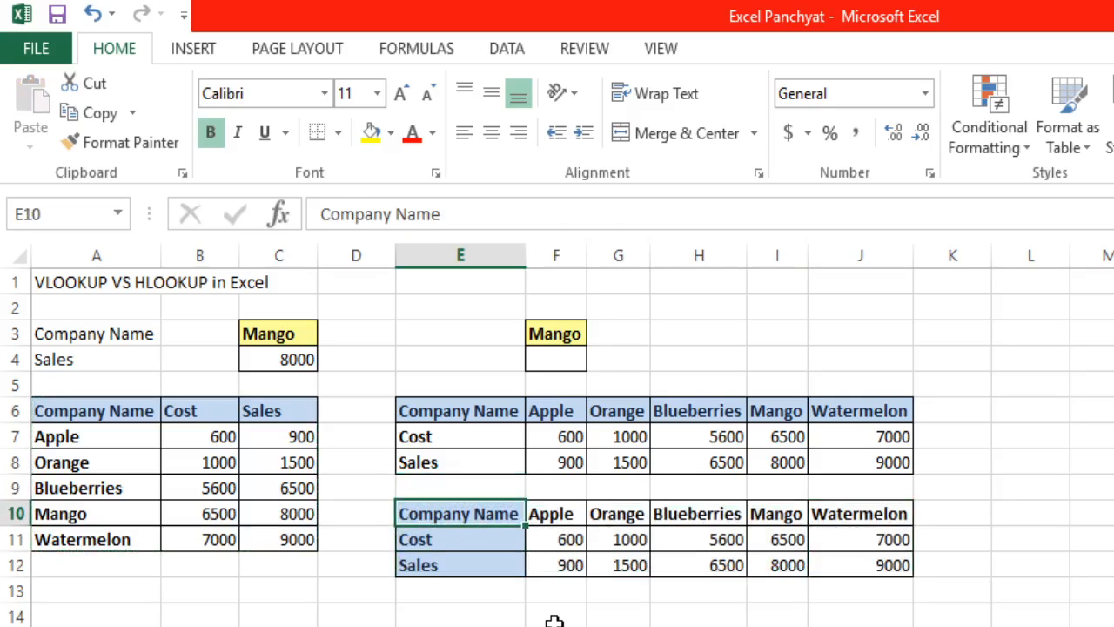
- Start an HLOOKUP formula in F4 with the Mango cell F3 as the lookup value
key("Up")
key("Right")
key("Up")
key("Up")
key("Up")
key("Up")
key("Up")
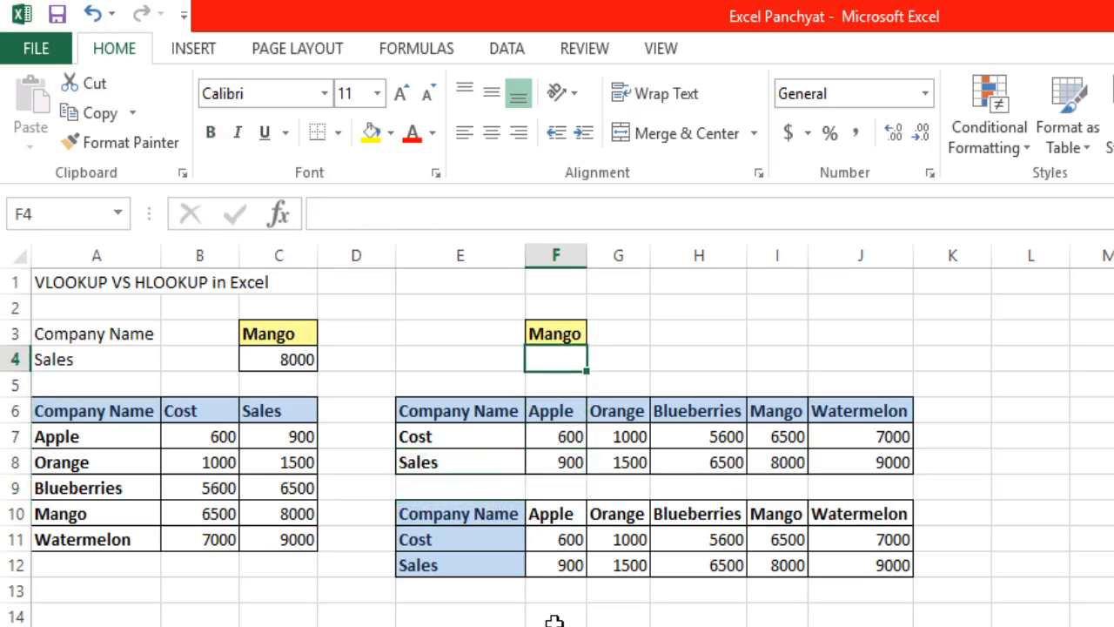
type("=hl")
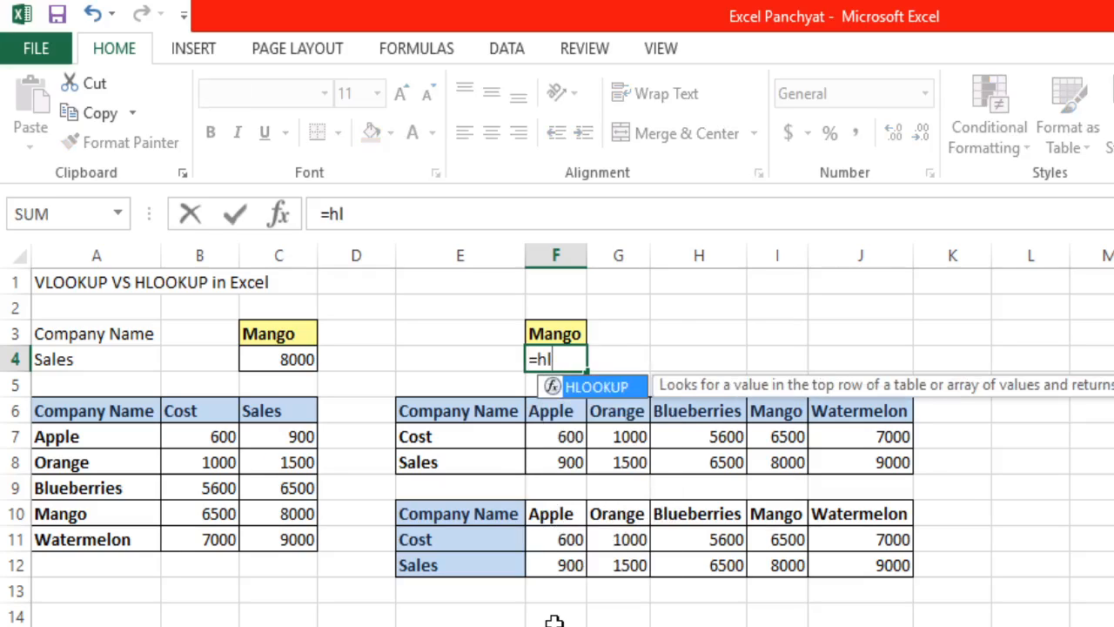
key("Tab")
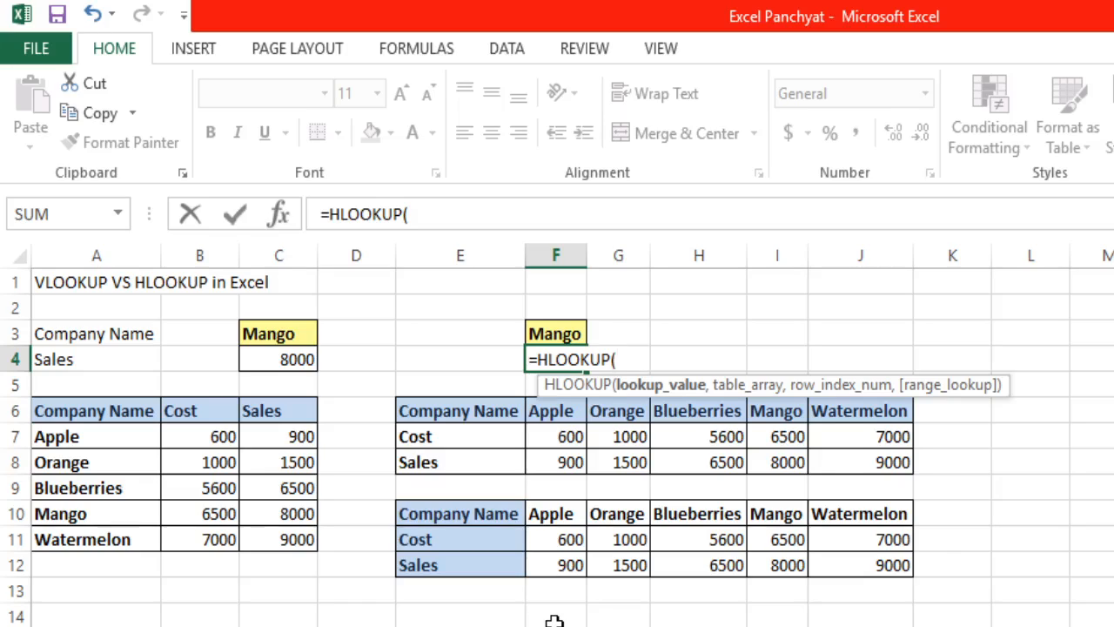
key("Up")
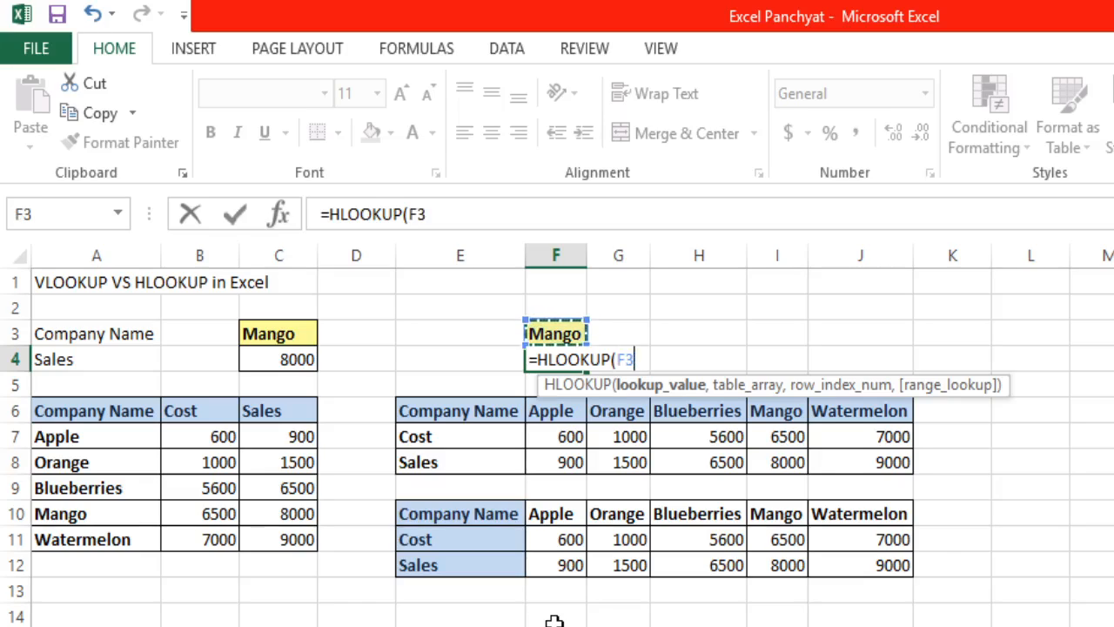
key("BackSpace")
key("BackSpace")
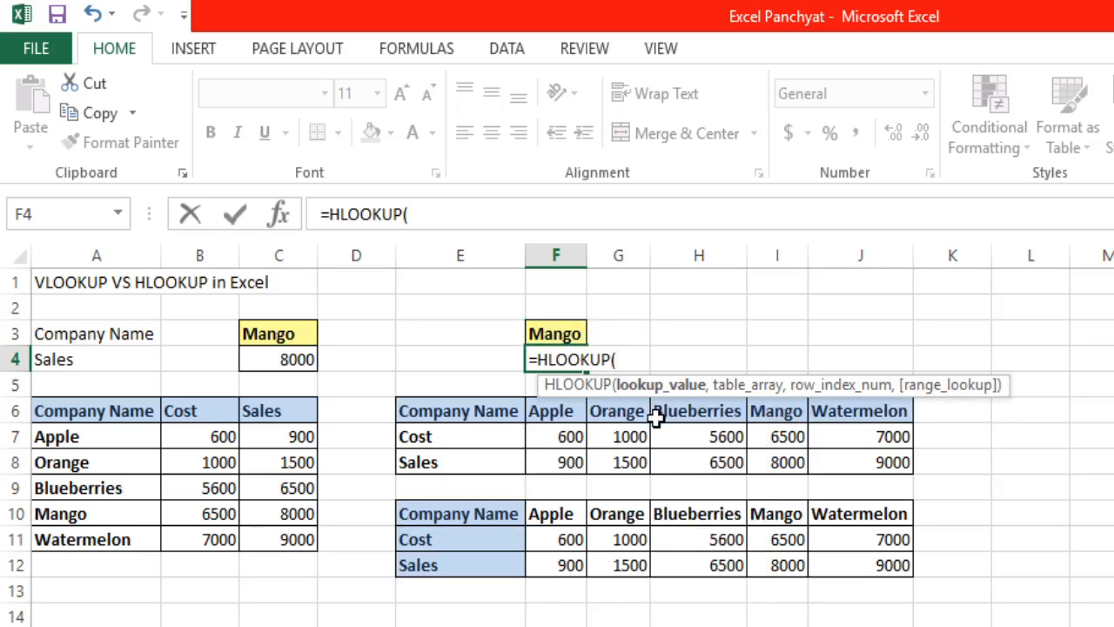
key("Up")
type(",")
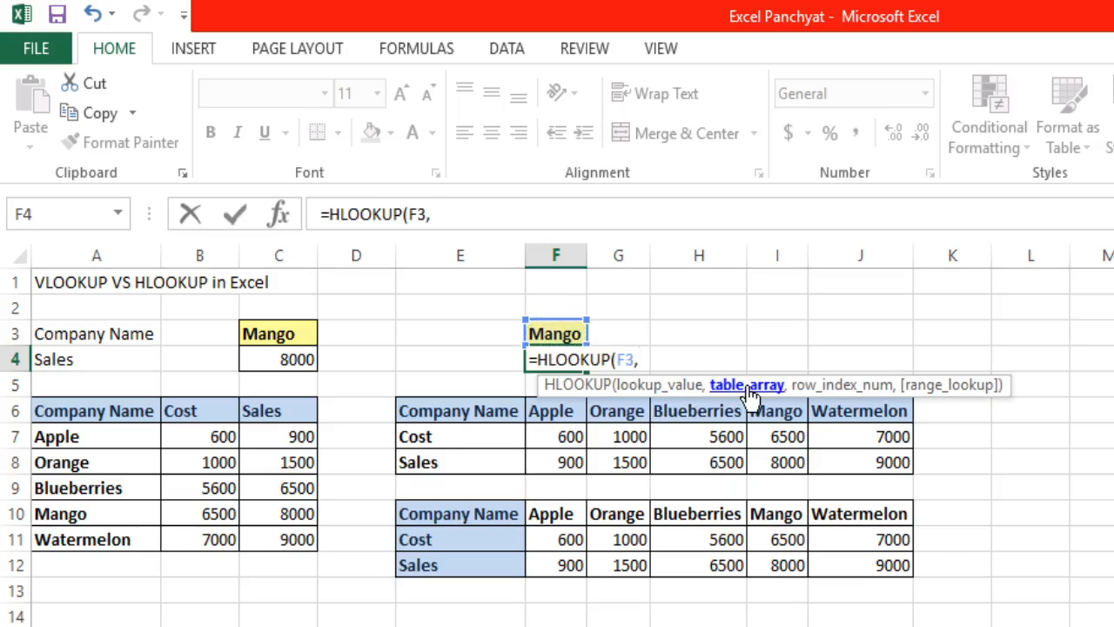
- Add the upper horizontal table E6:J8 as the HLOOKUP's table array
key("Down")
key("Down")
key("Left")
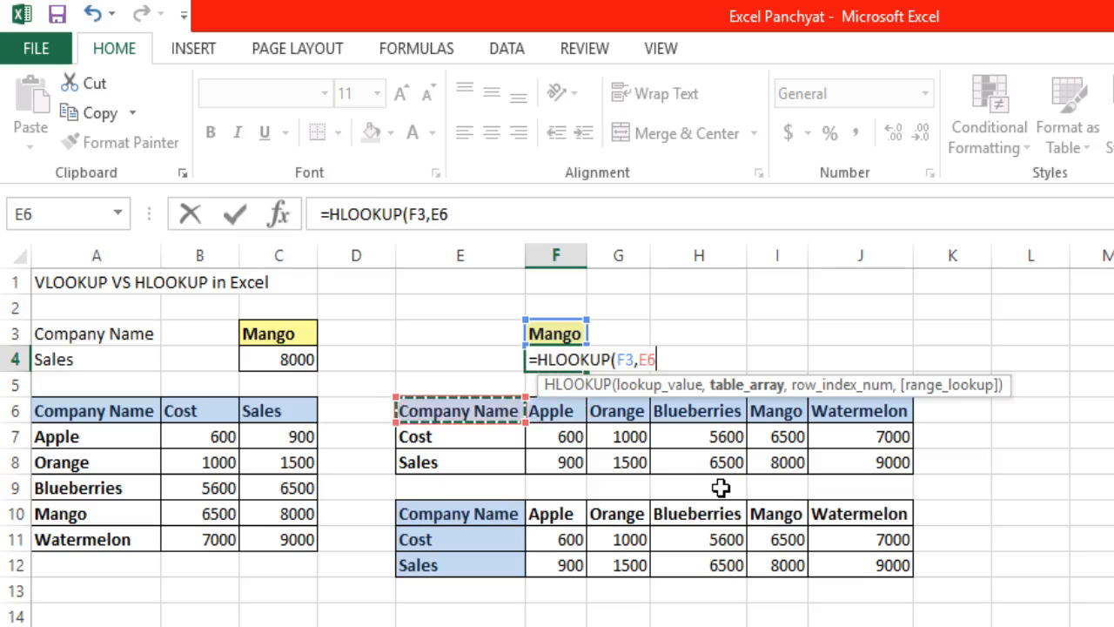
key("ctrl+shift+Right")
key("ctrl+shift+Down")
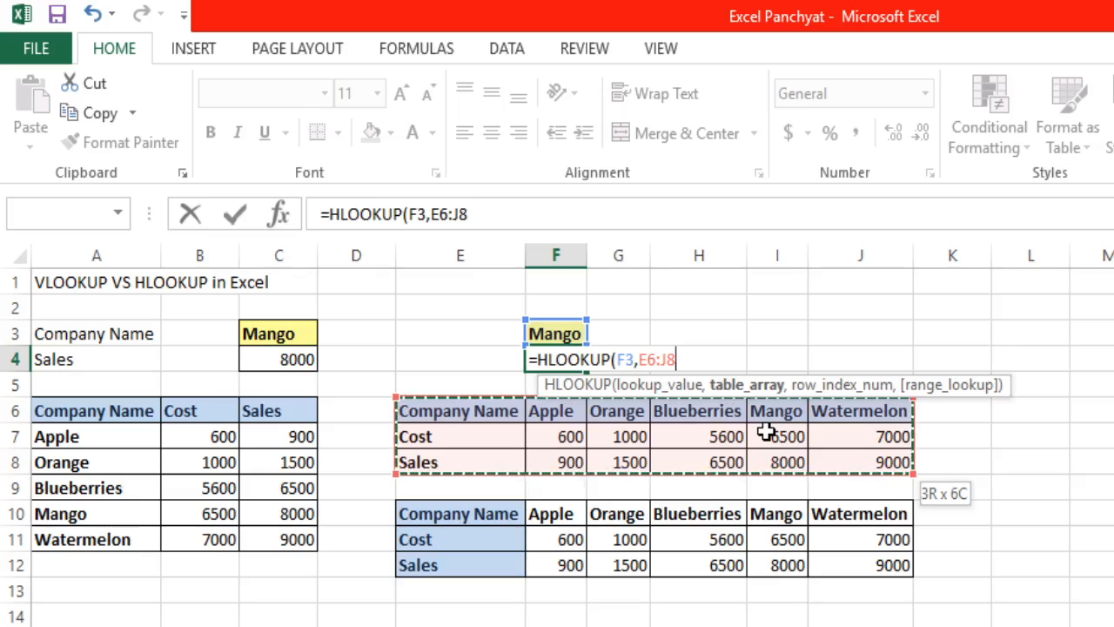
type(",")
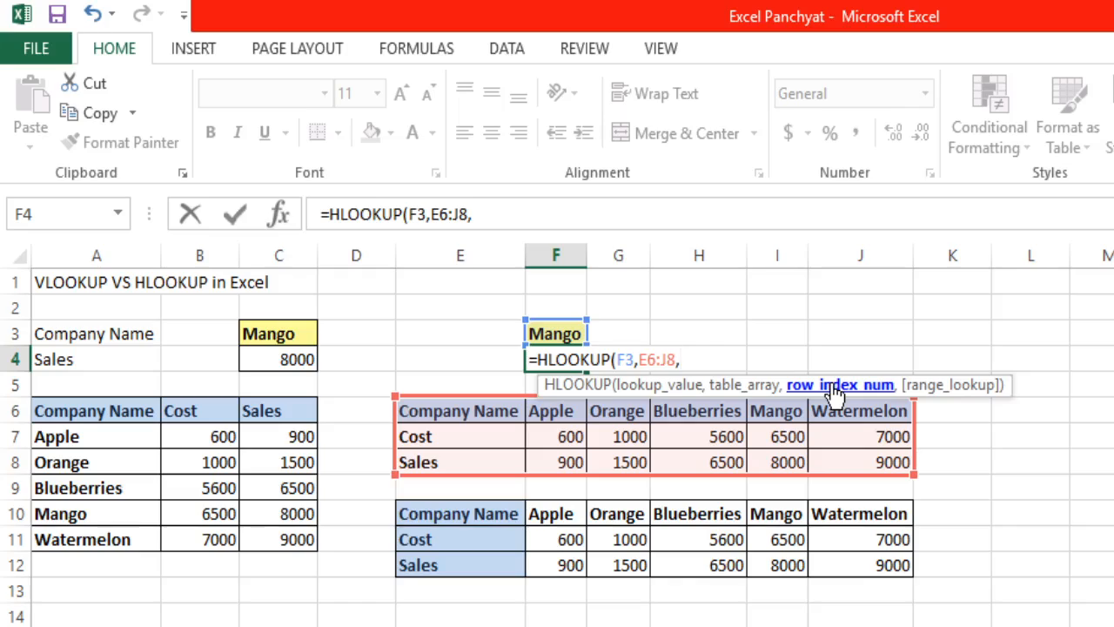
- Make the HLOOKUP's table array reference absolute as $E$6:$J$8
key("BackSpace")
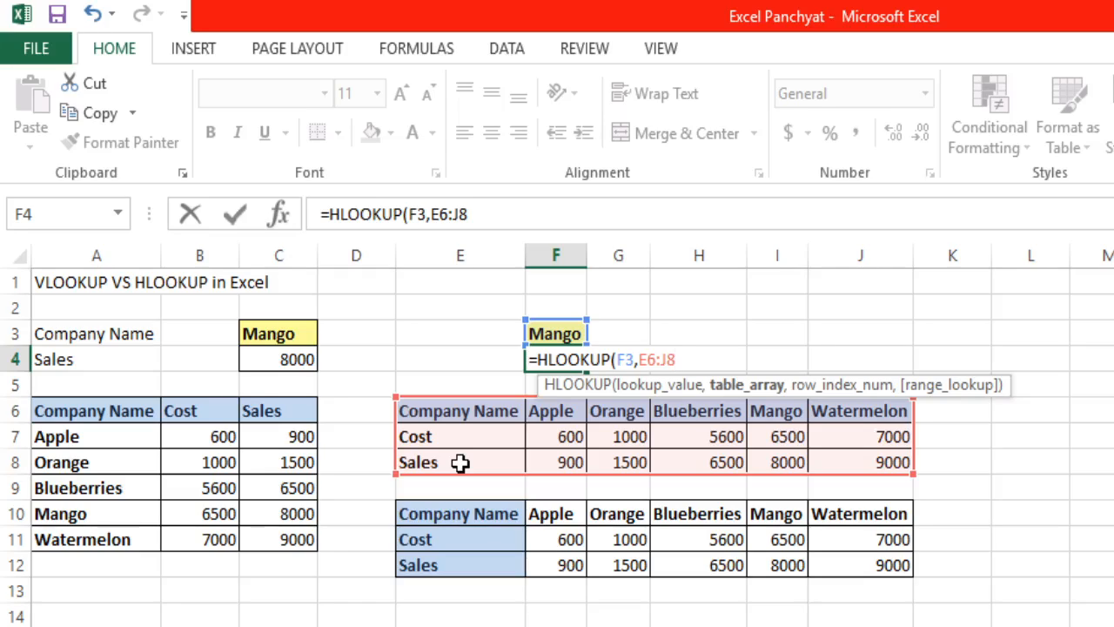
key("F4")
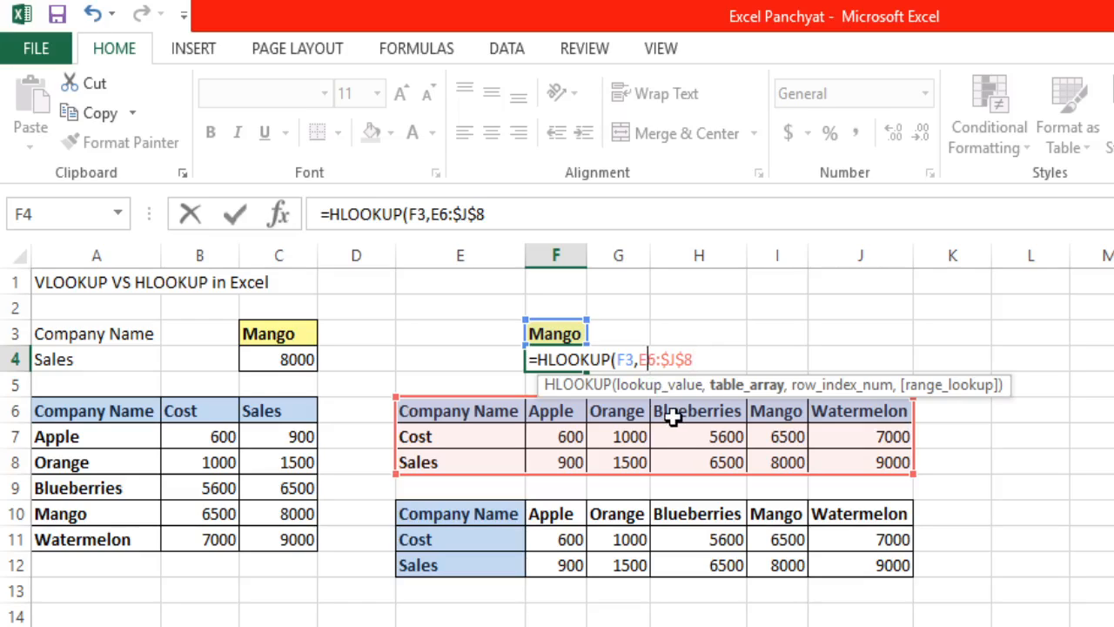
key("F4")
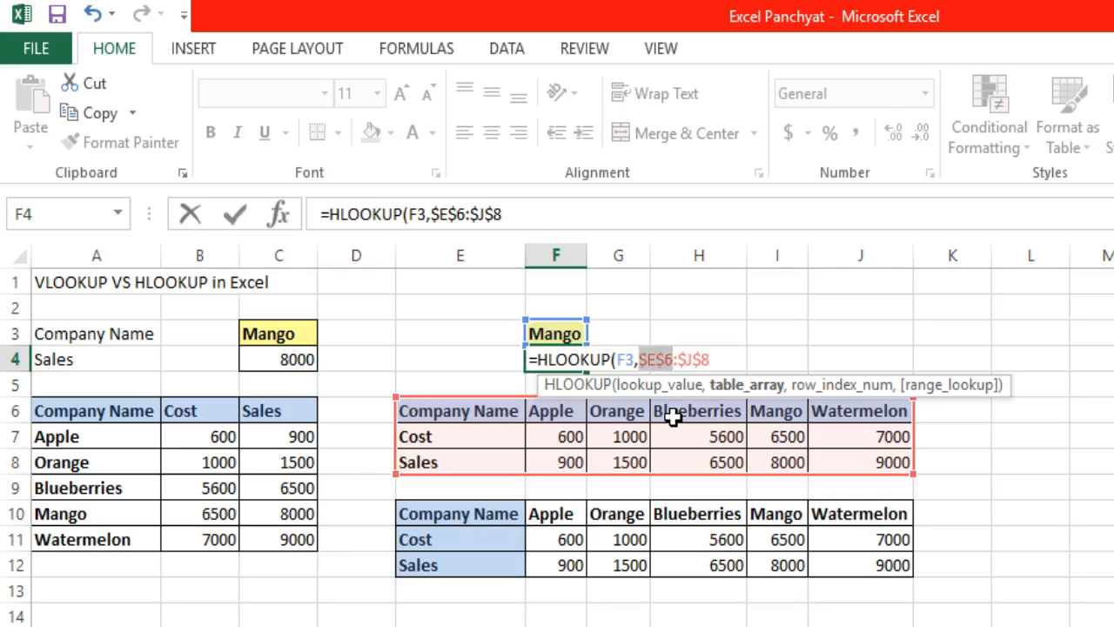
key("Right")
key("Right")
key("Right")
key("Right")
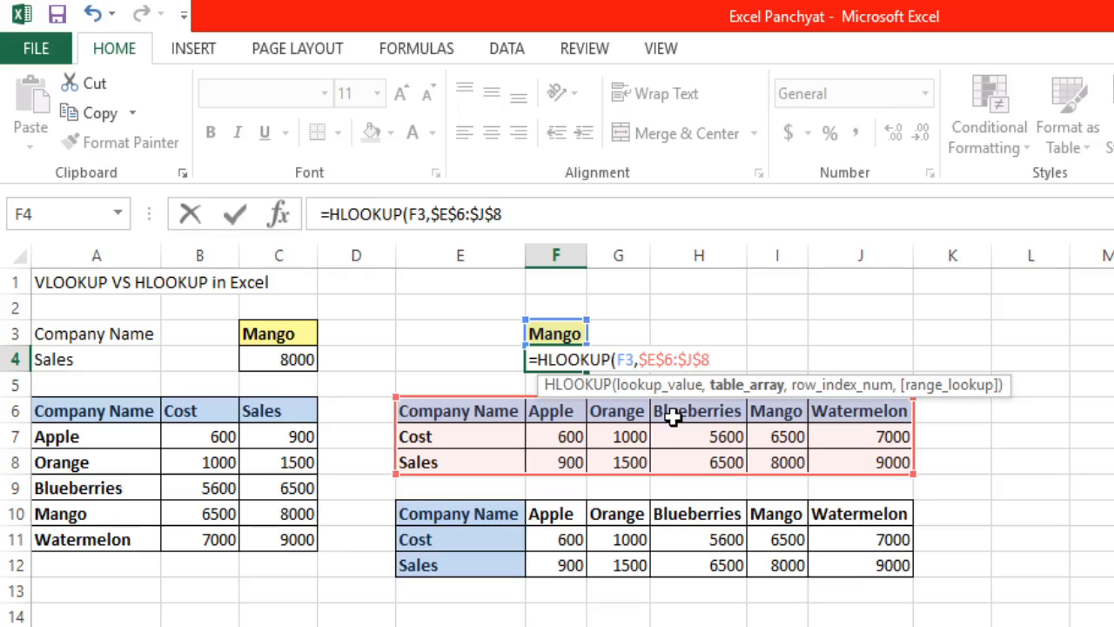
- Complete the HLOOKUP in F4 with row index 3 and 0 for an exact match, and check the entered formula
type(",")
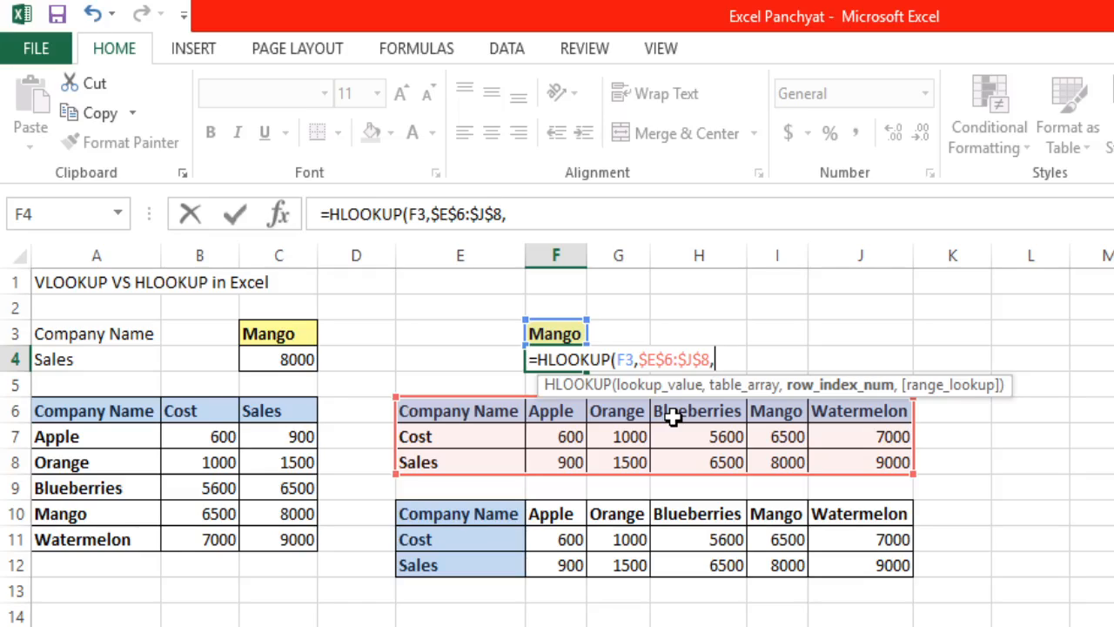
type("3,")
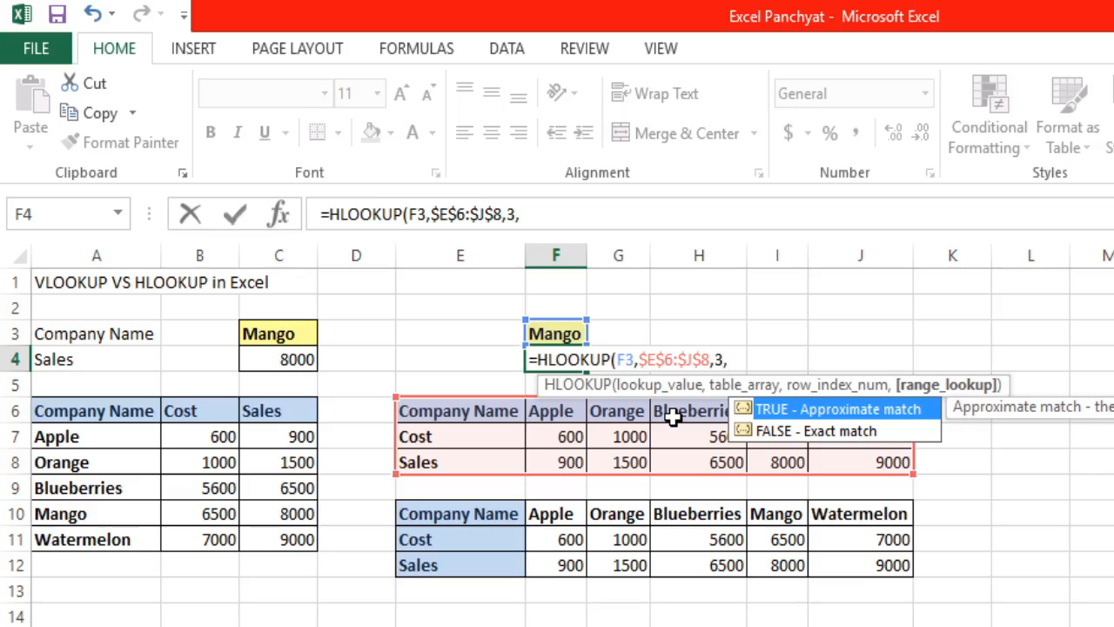
type("0")
key("Return")
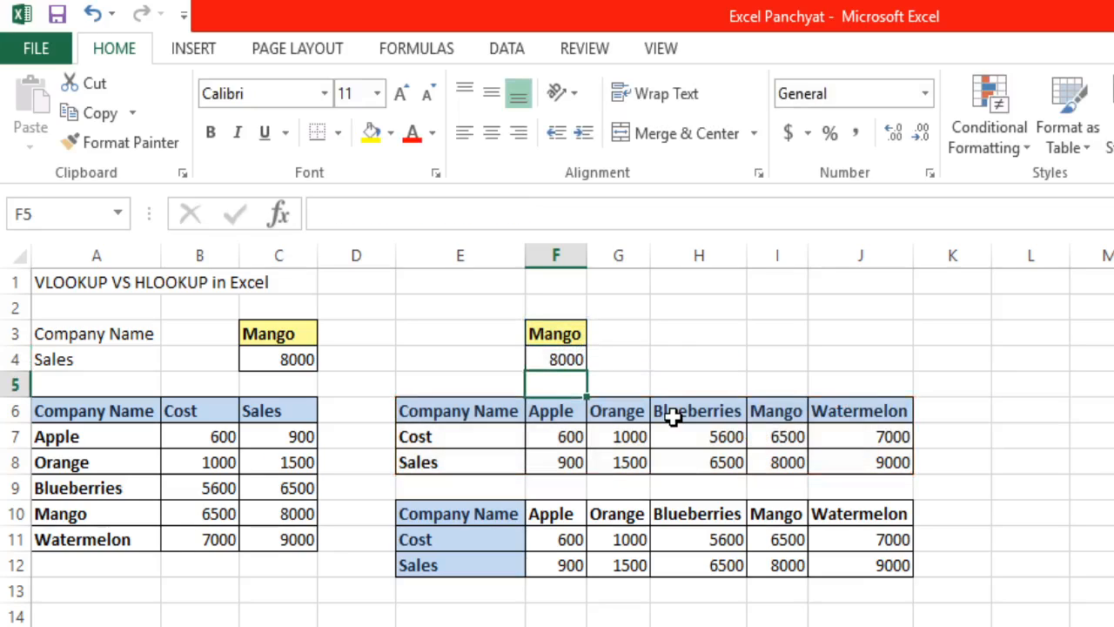
key("Up")
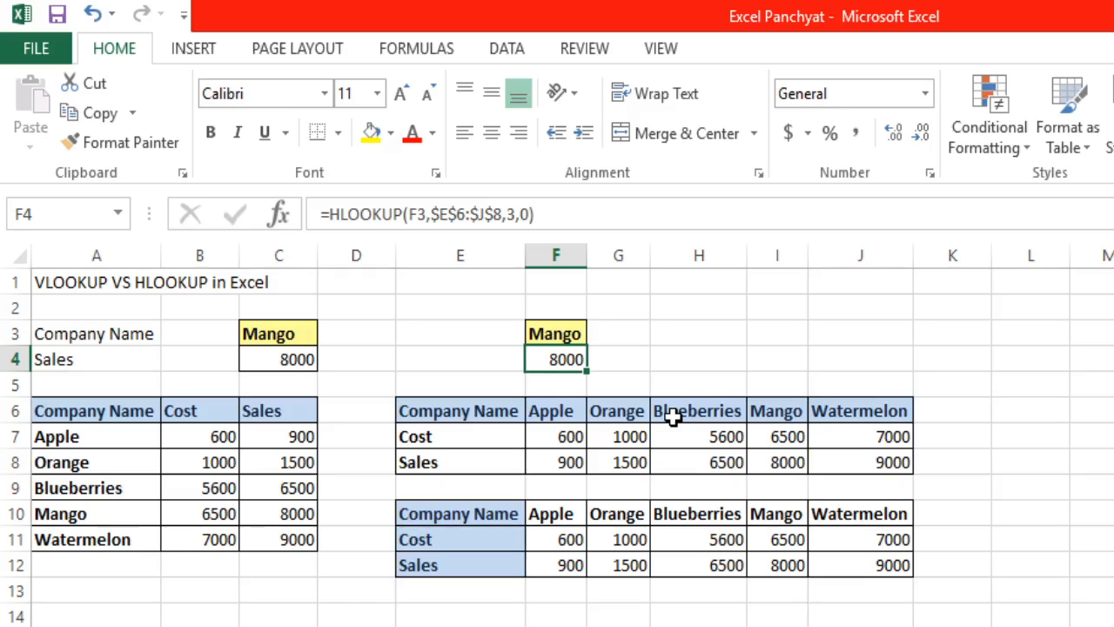
key("Right")
key("Right")
key("Right")
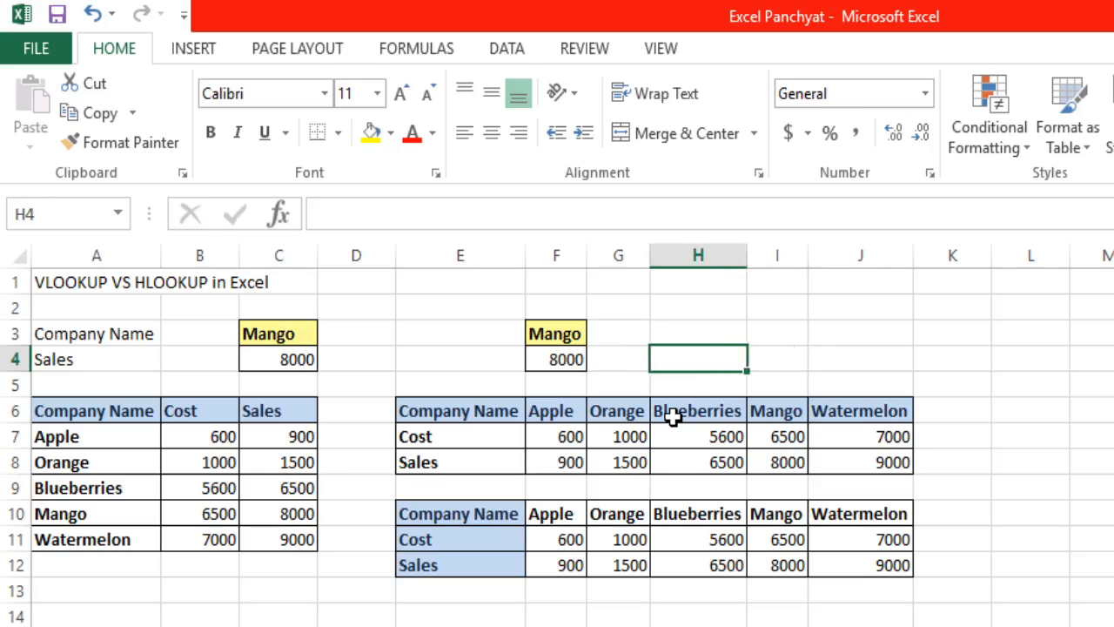
key("Up")
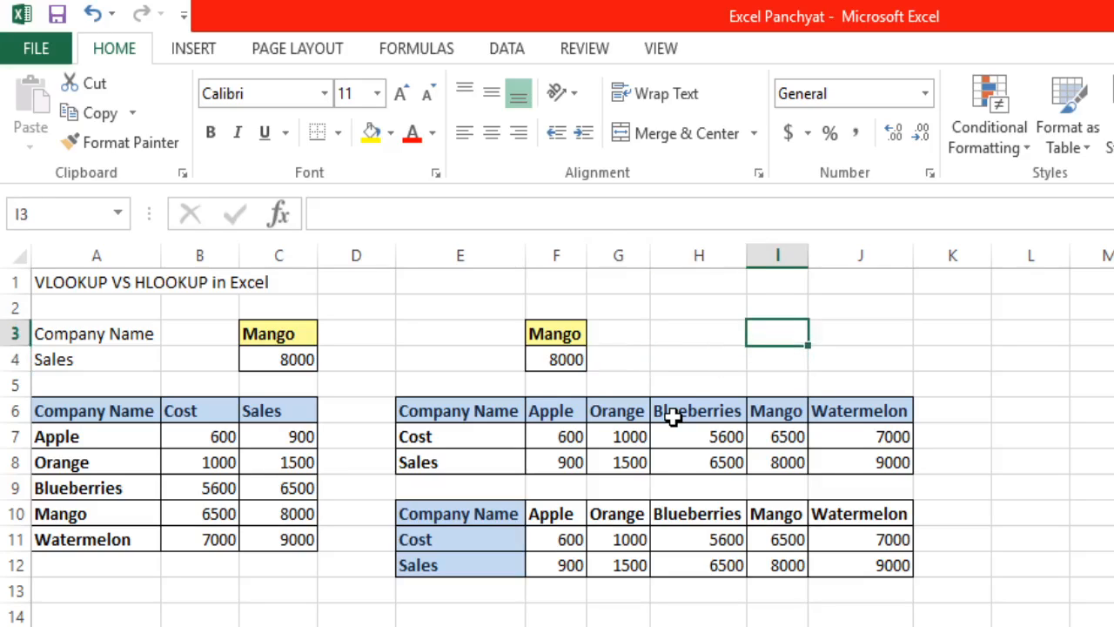